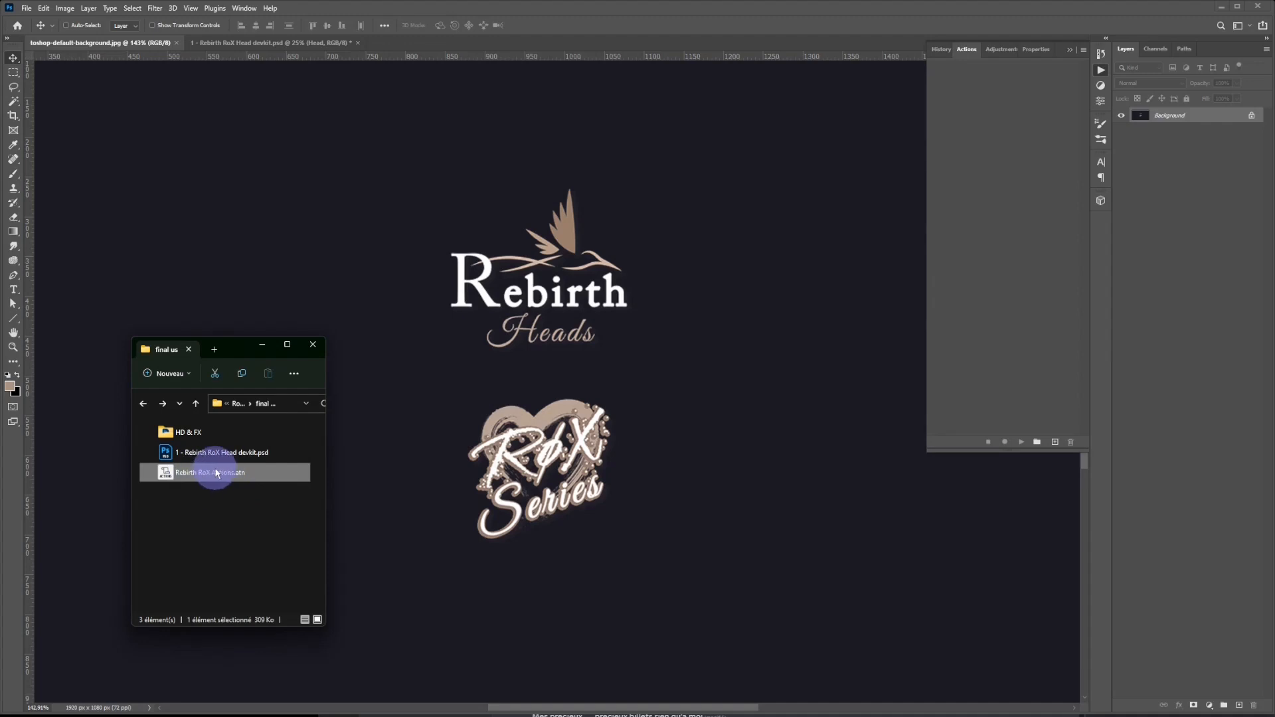
Load the Rebirth RoX Actions.atn action set and open the file 1 - Rebirth RoX Head devkit.psd.
double_click(206, 474)
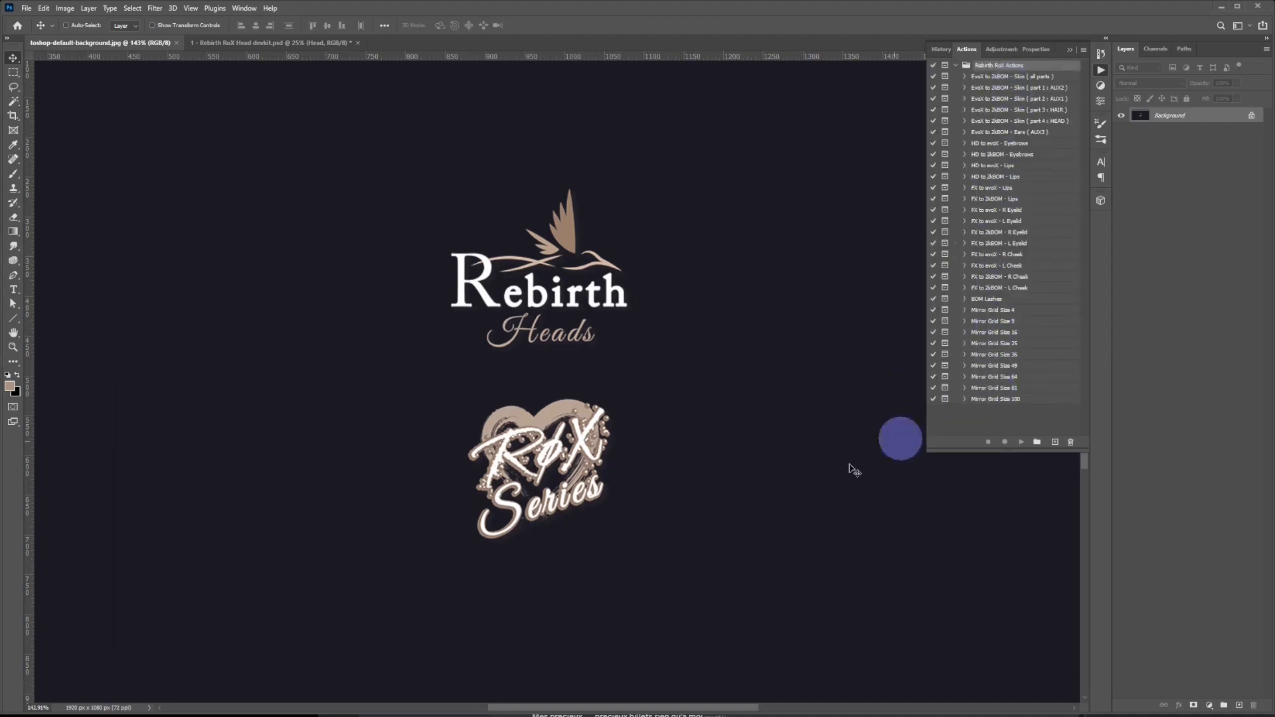
click(341, 716)
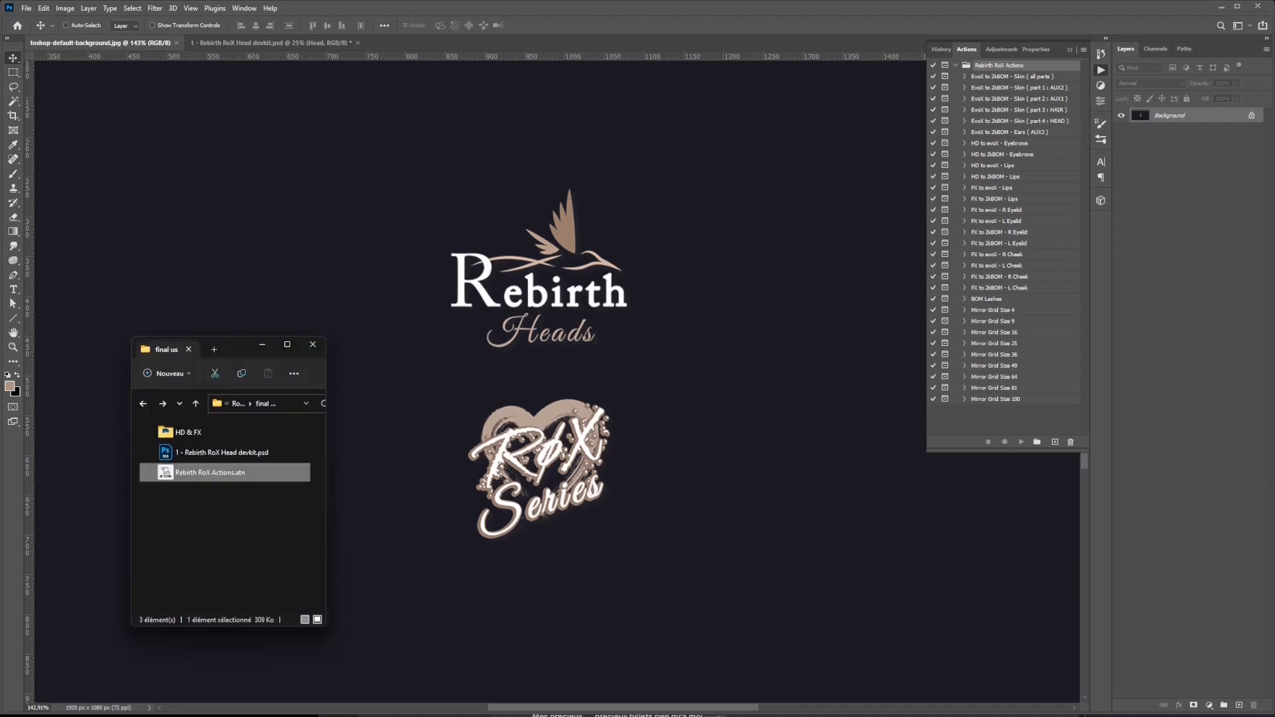
click(210, 524)
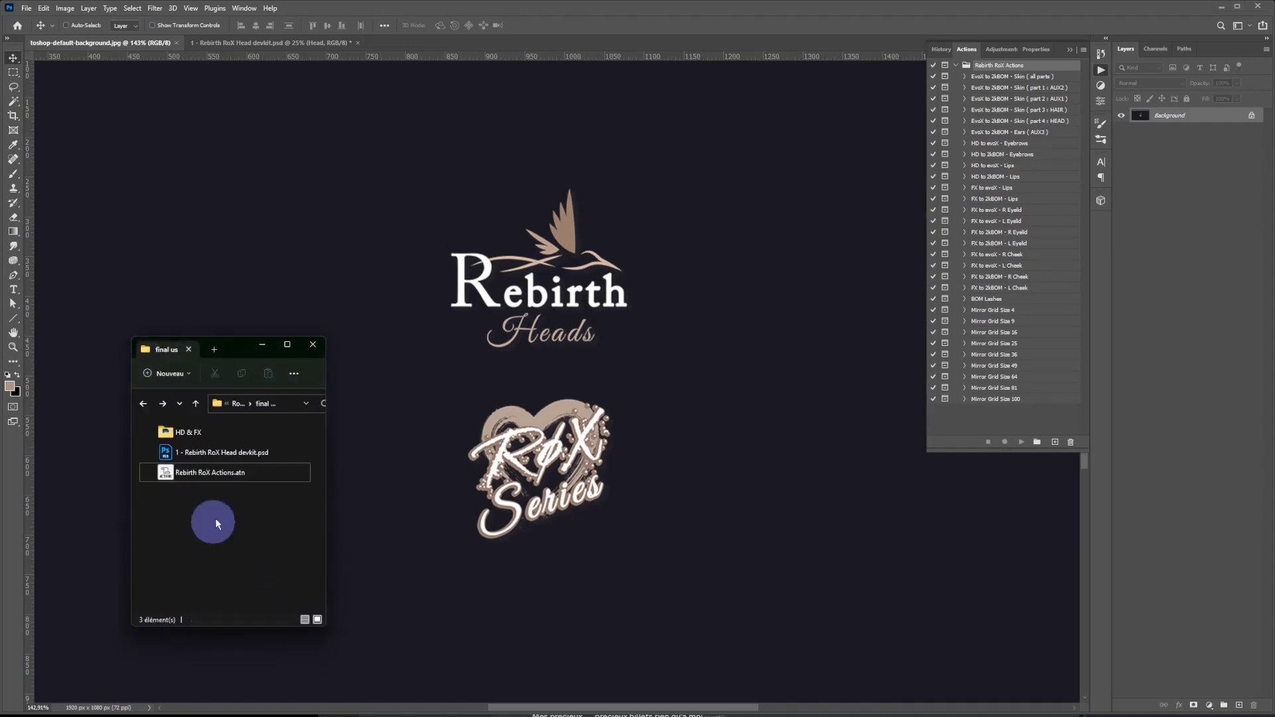
double_click(226, 454)
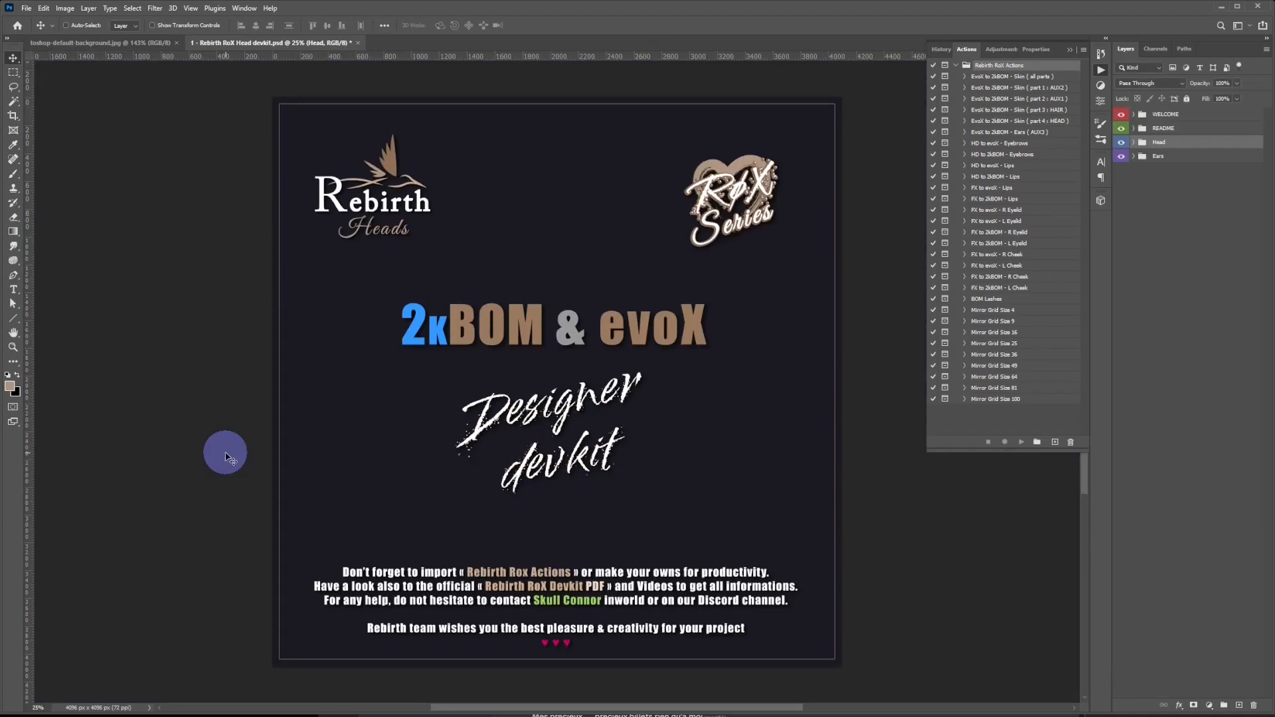
Look through the devkit files in the HD & FX folder and return to the head devkit document.
click(357, 716)
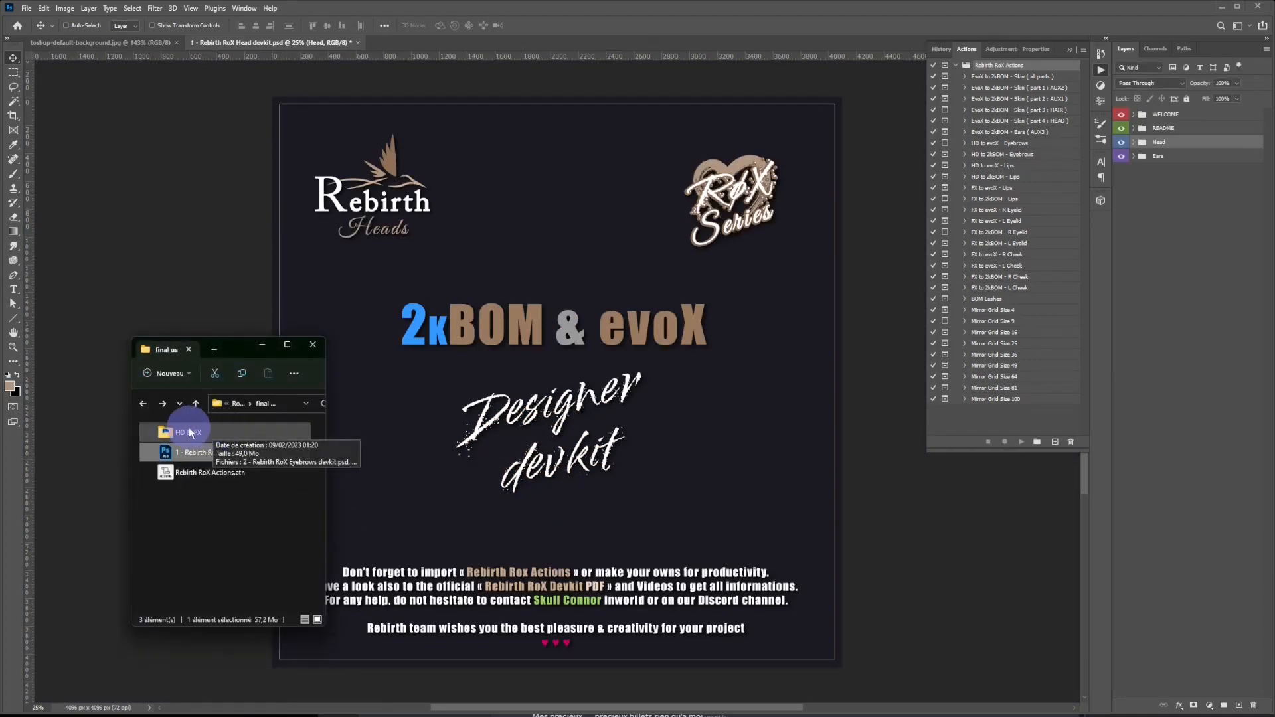
click(185, 431)
double_click(185, 433)
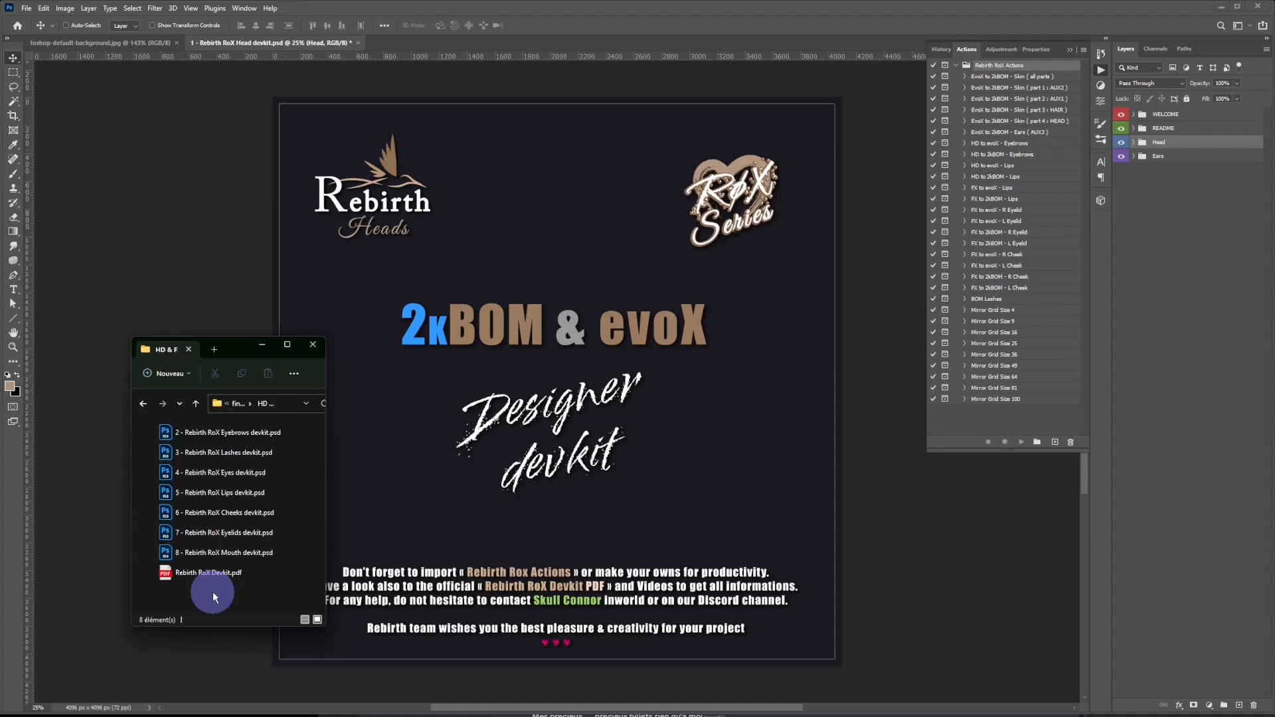
key(alt+Left)
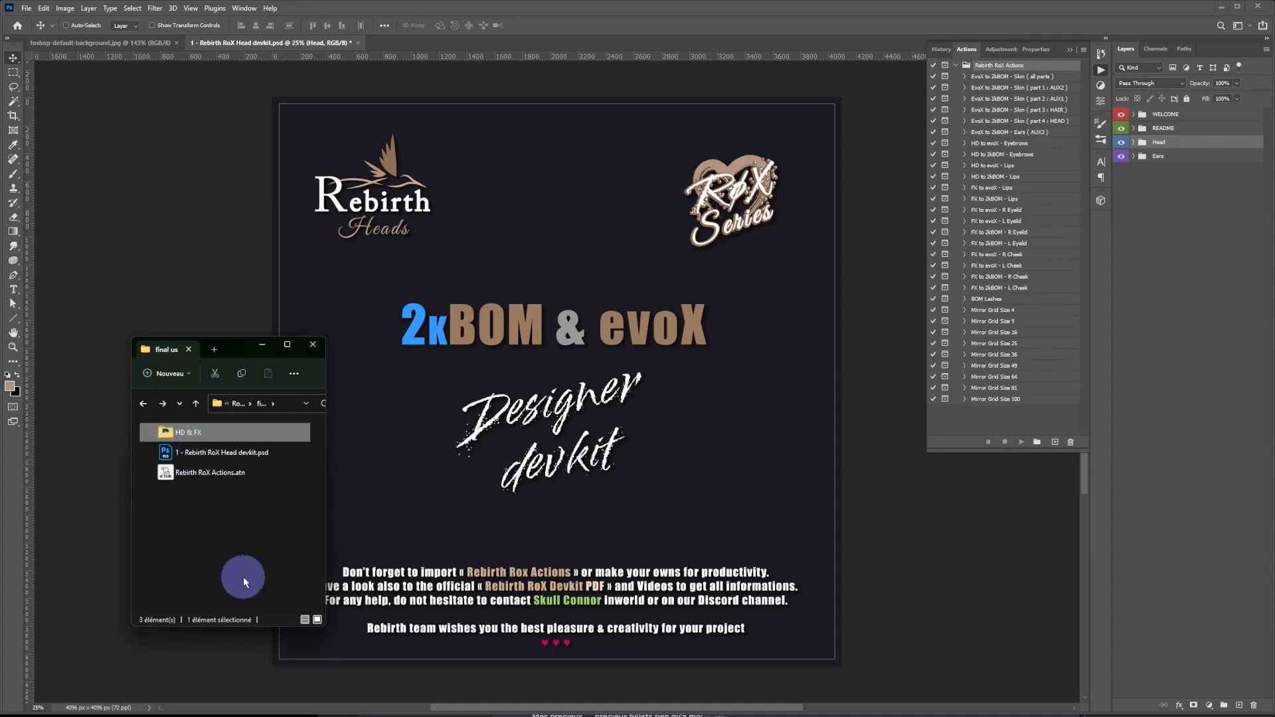
click(595, 5)
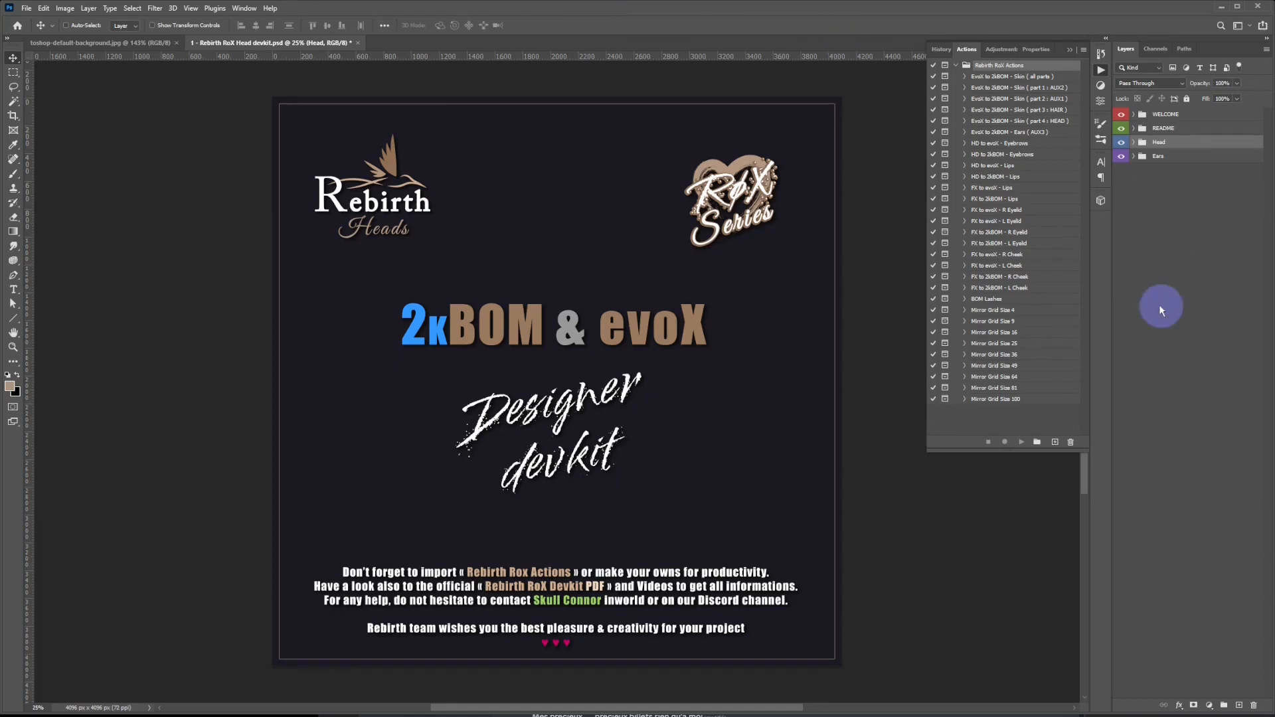
Hide the WELCOME, README and Head layer groups one after another, leaving only the Ears group showing.
click(1173, 114)
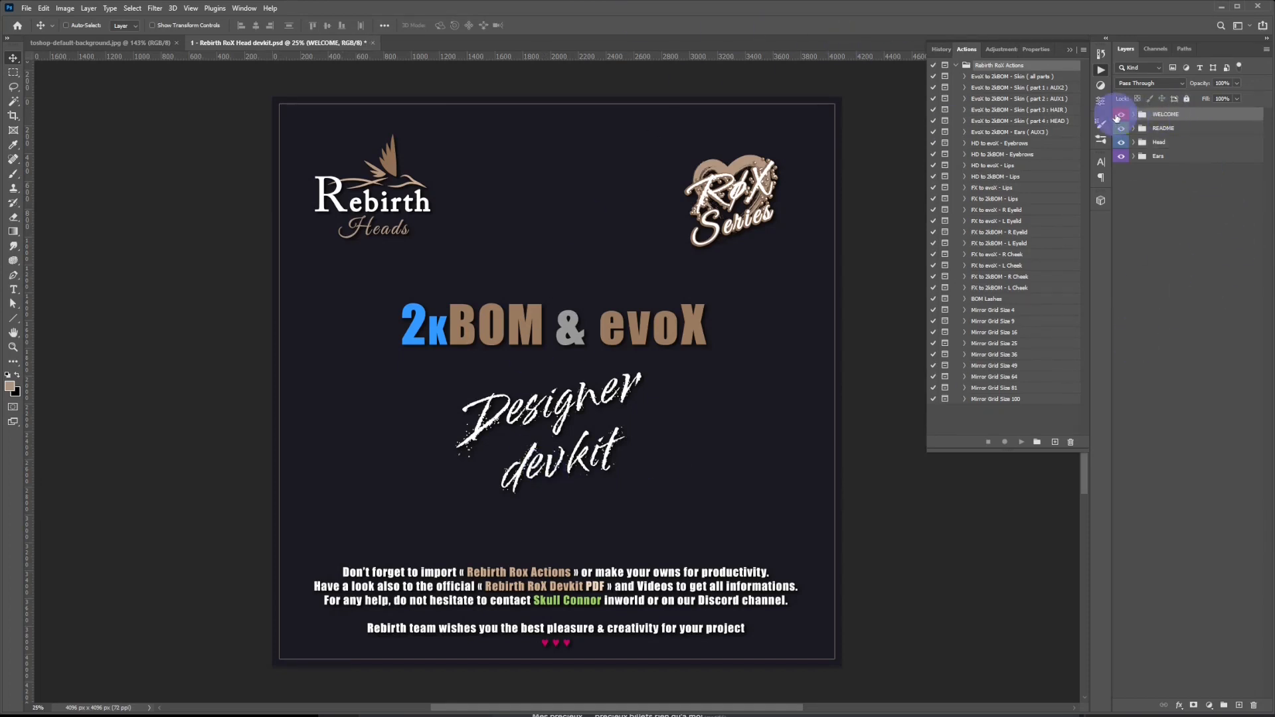
click(1121, 115)
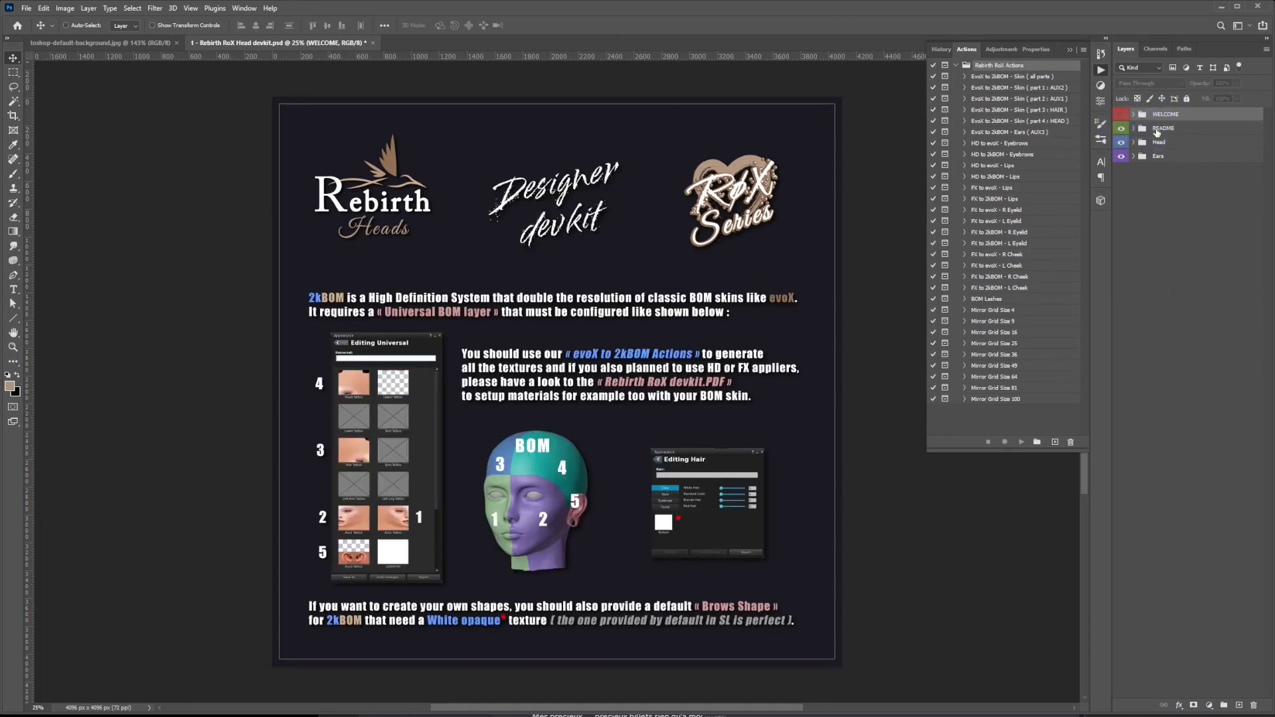
click(1158, 130)
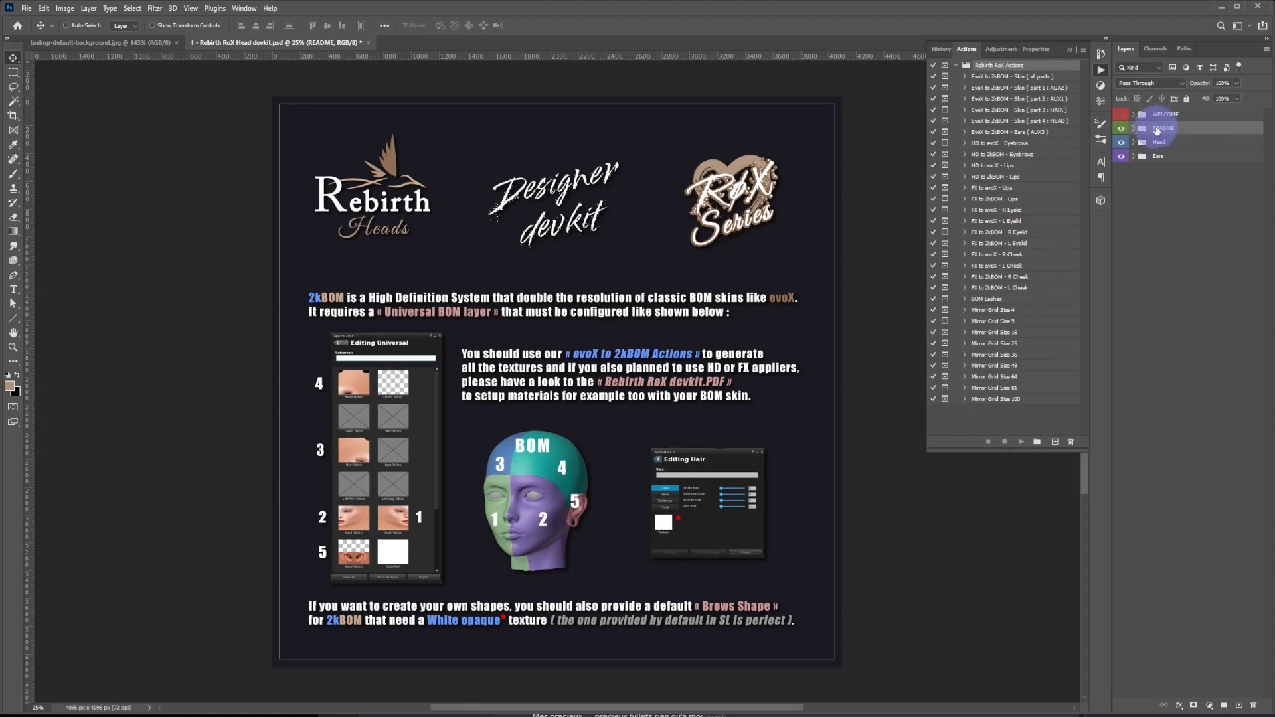
click(1121, 127)
click(1157, 142)
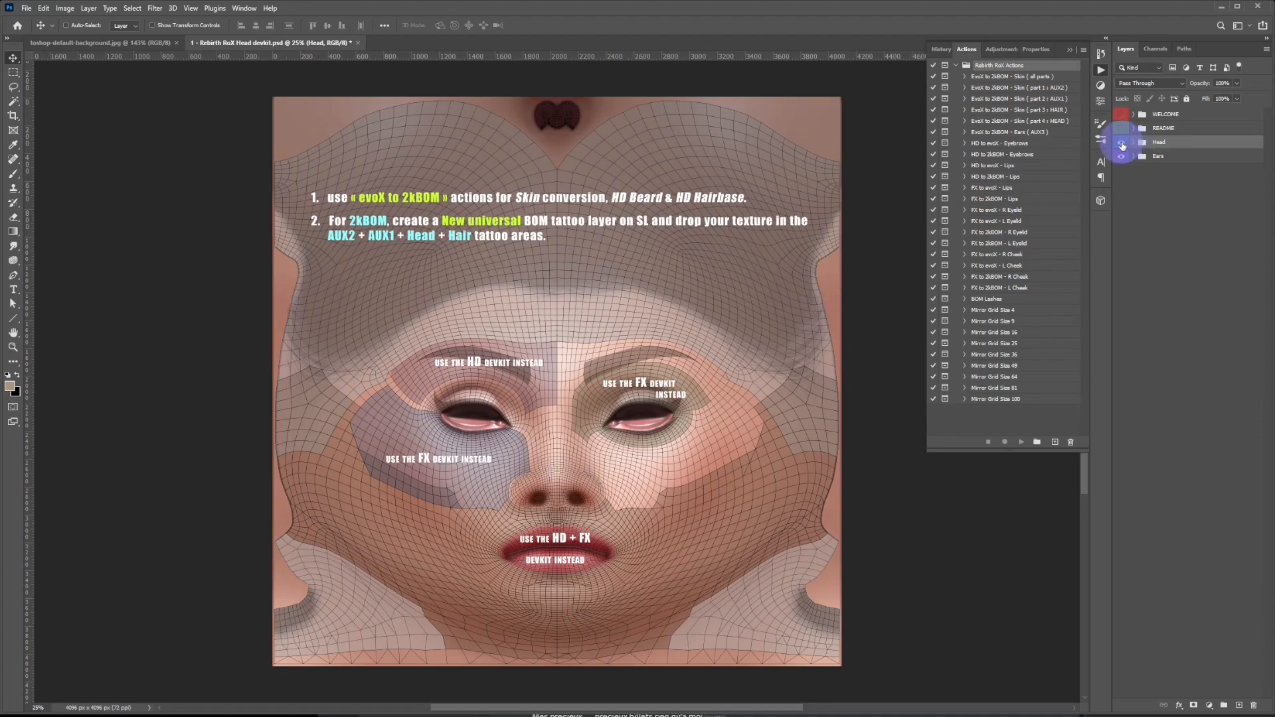
click(1122, 142)
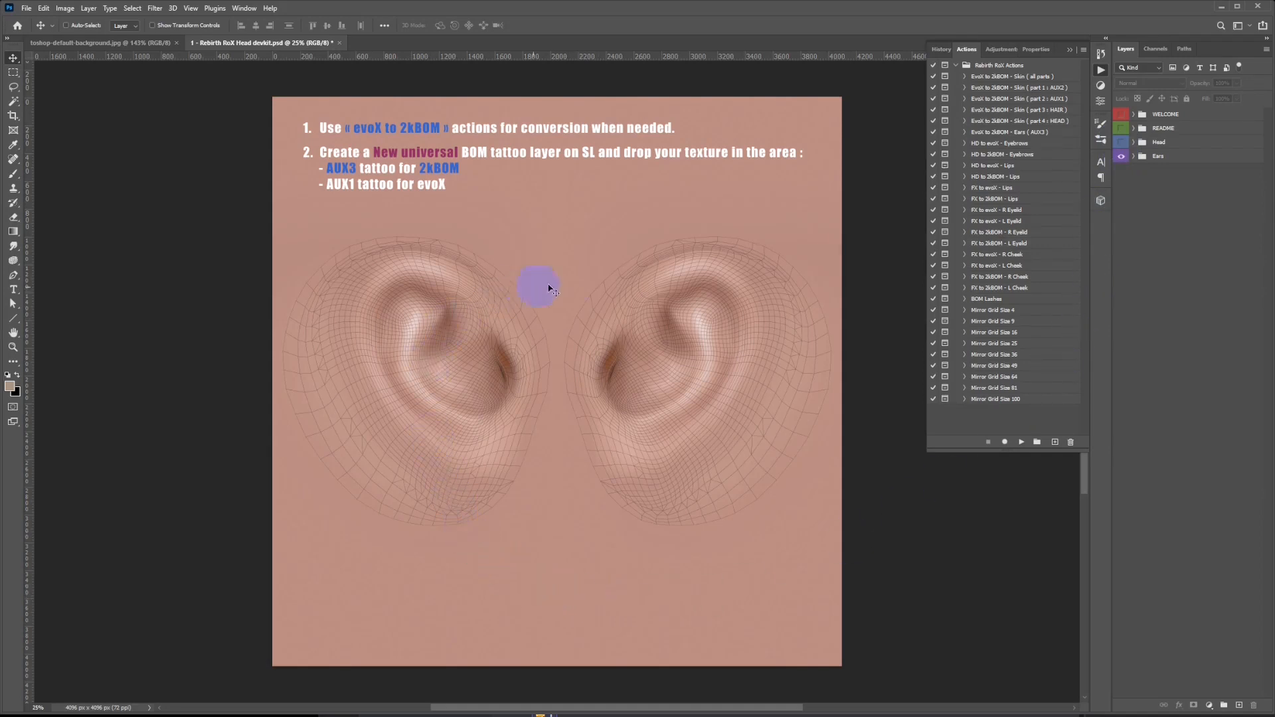
Play the EvoX to 2kBOM - Ears ( AUX3 ) action, check the whole ear texture in the web export preview and cancel saving.
click(1003, 132)
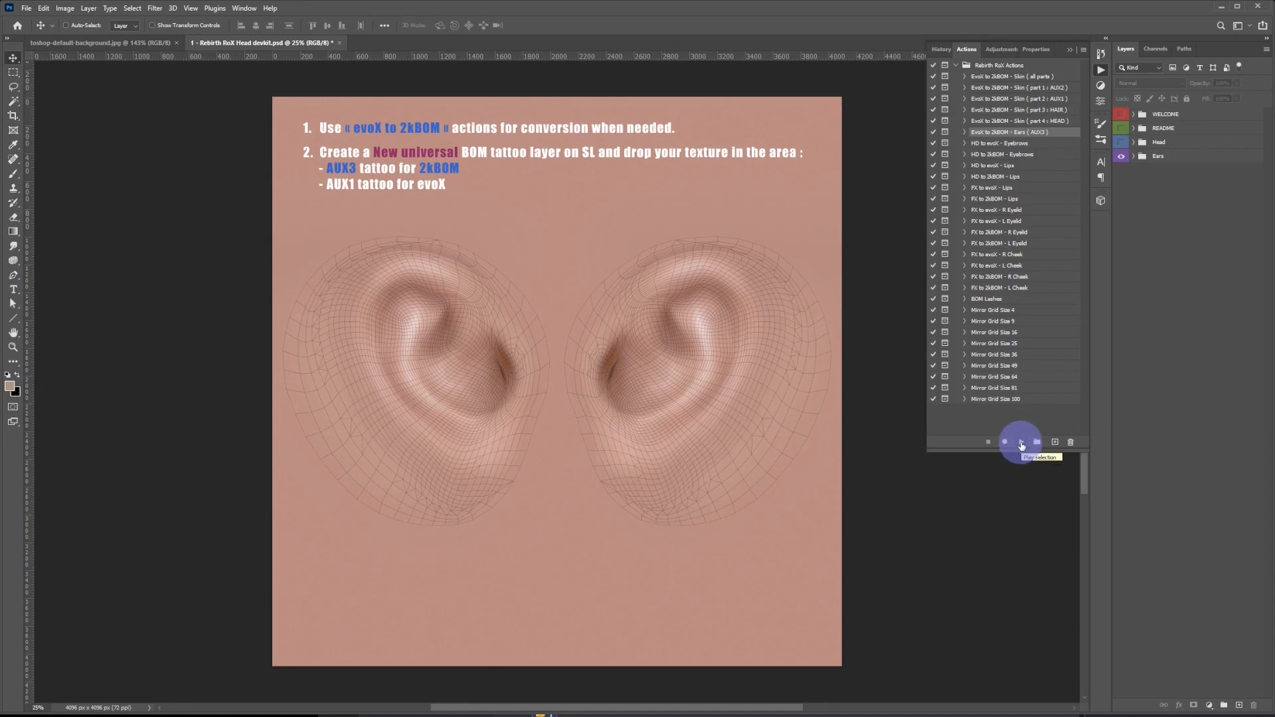
click(1021, 444)
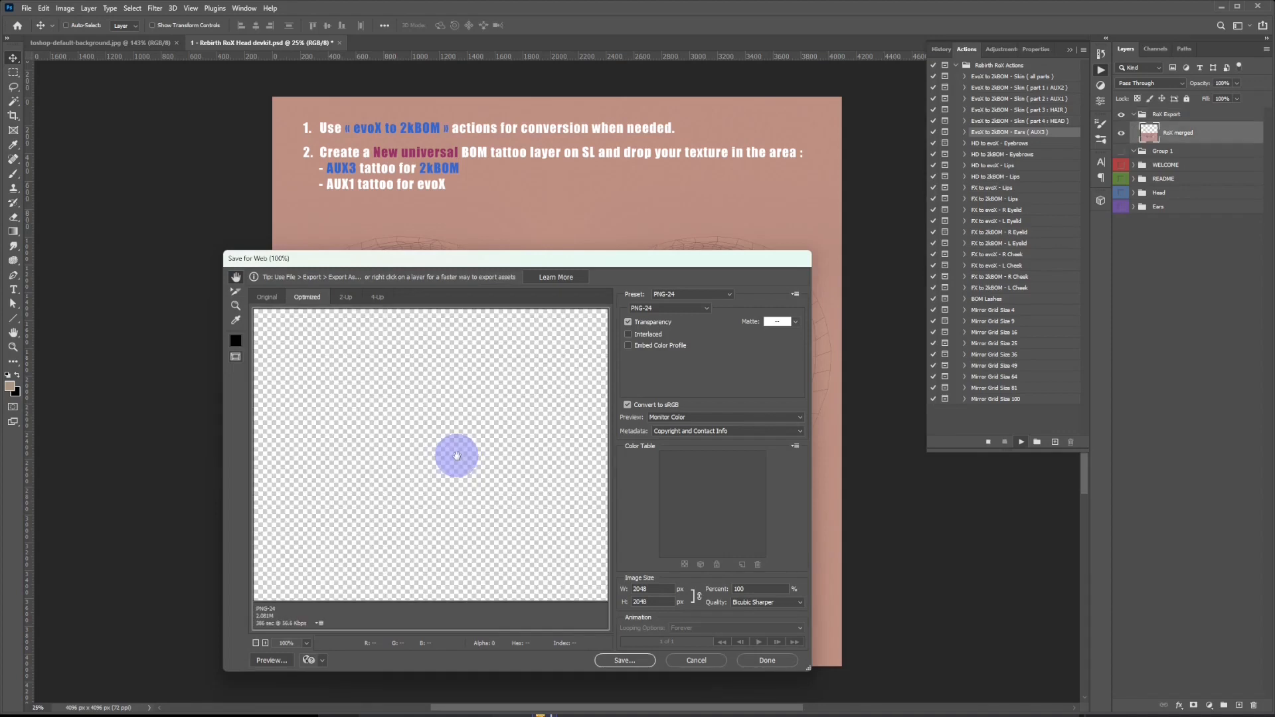
scroll(450, 443, down, 10)
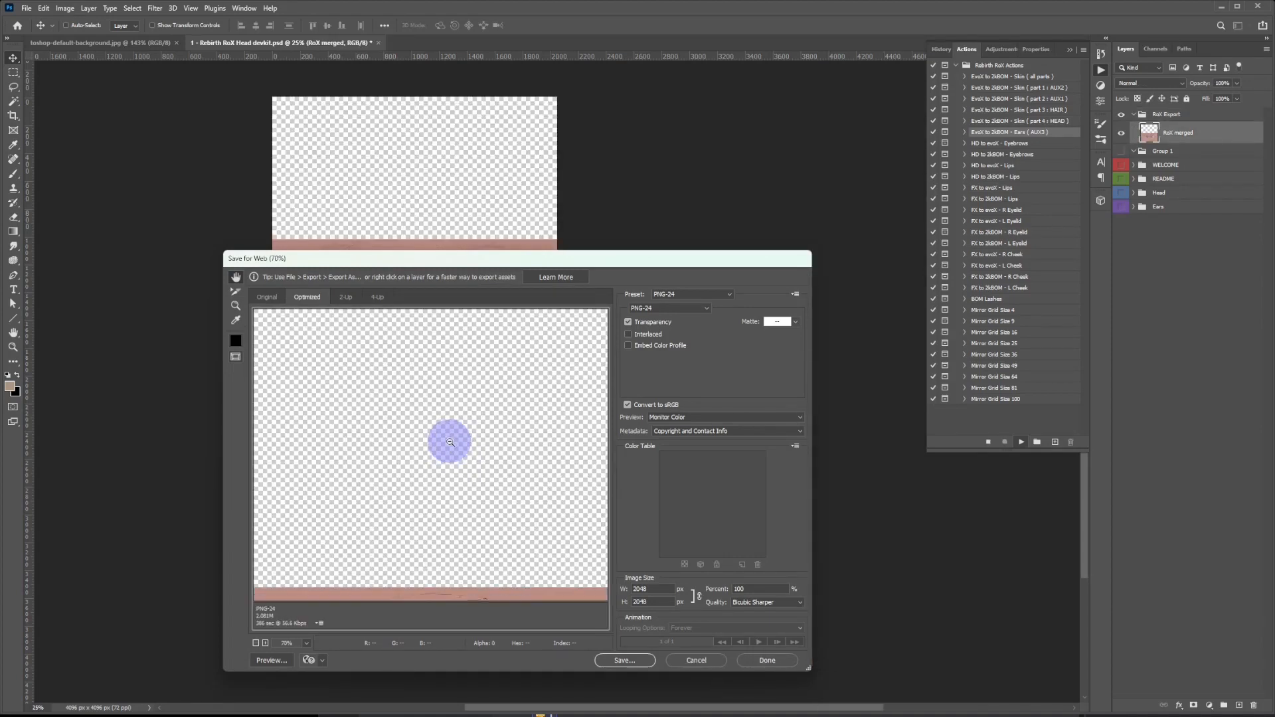
scroll(450, 443, down, 1)
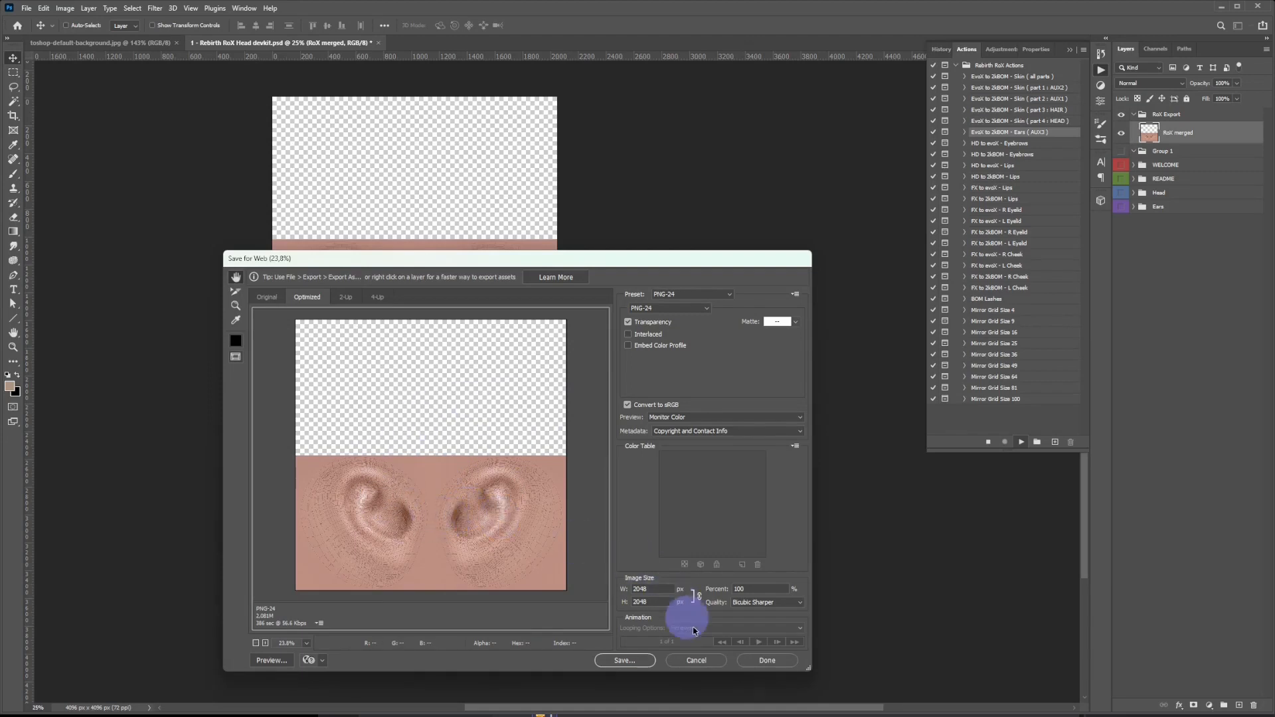
click(705, 660)
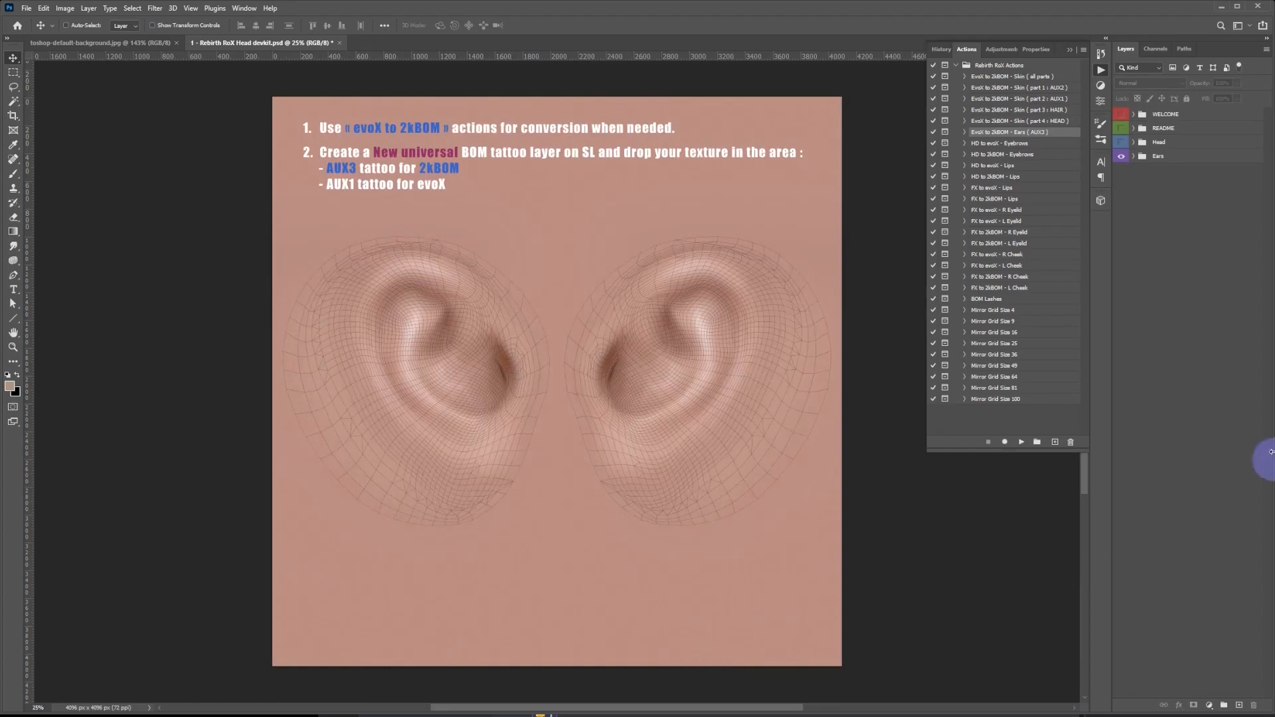
Show and expand the Head group, and hide its Infos layer and all HD and FX UV layers from Lips to Hairbase.
click(1121, 142)
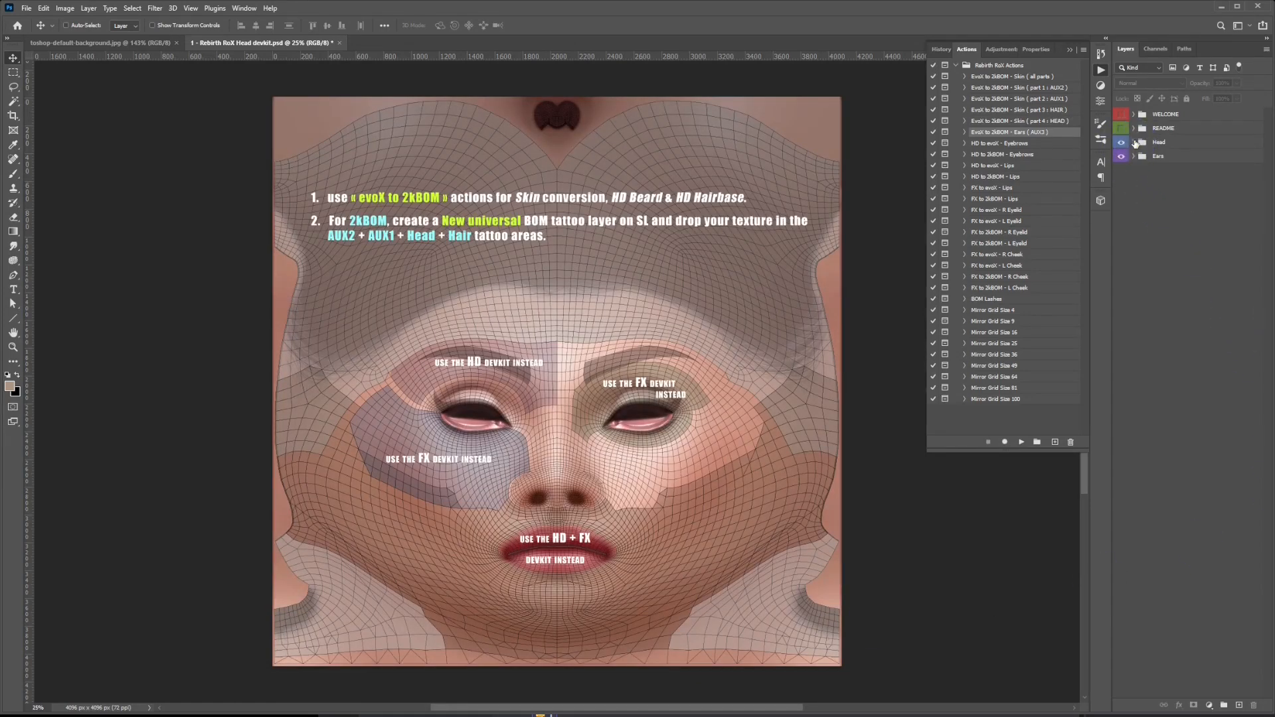
click(1134, 142)
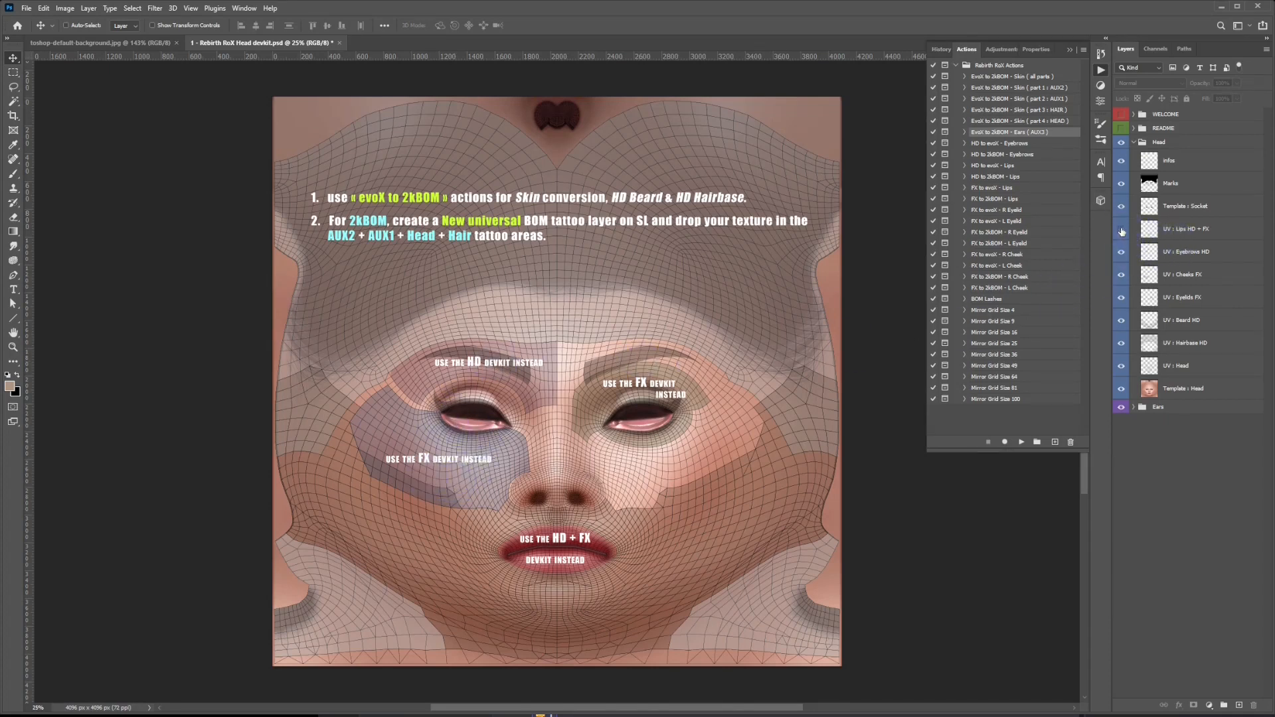
click(1122, 345)
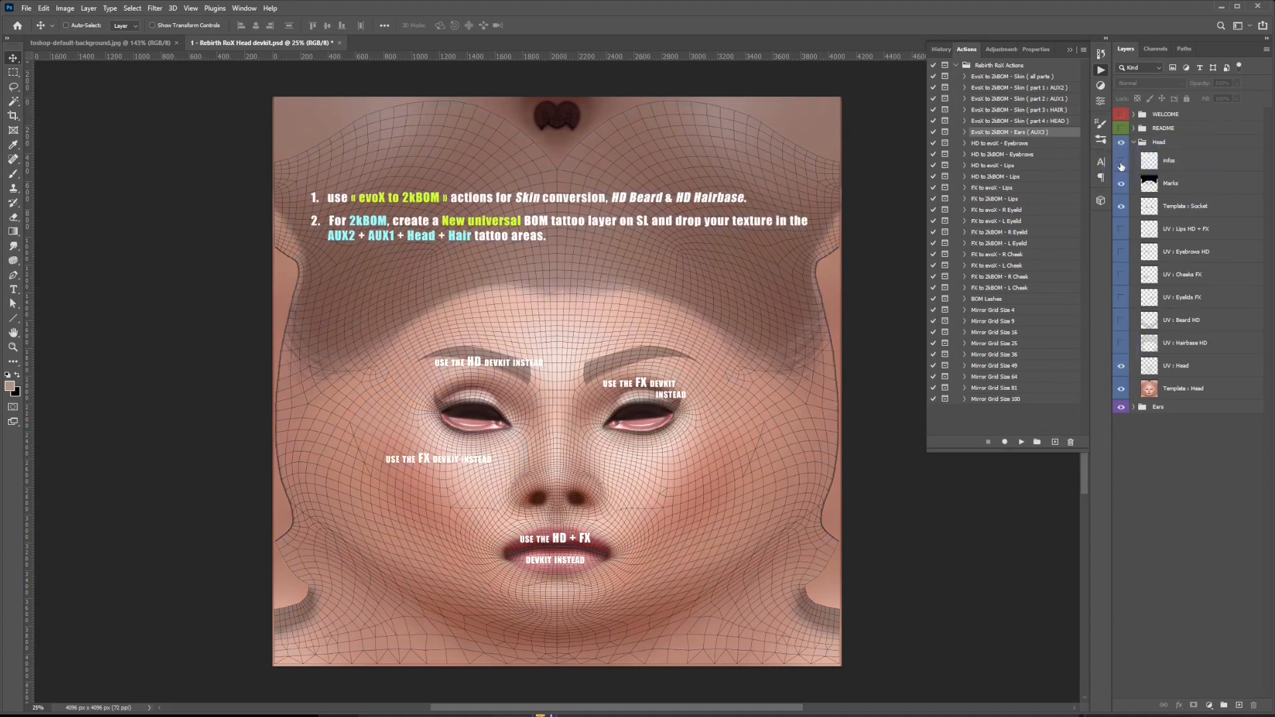
click(1122, 162)
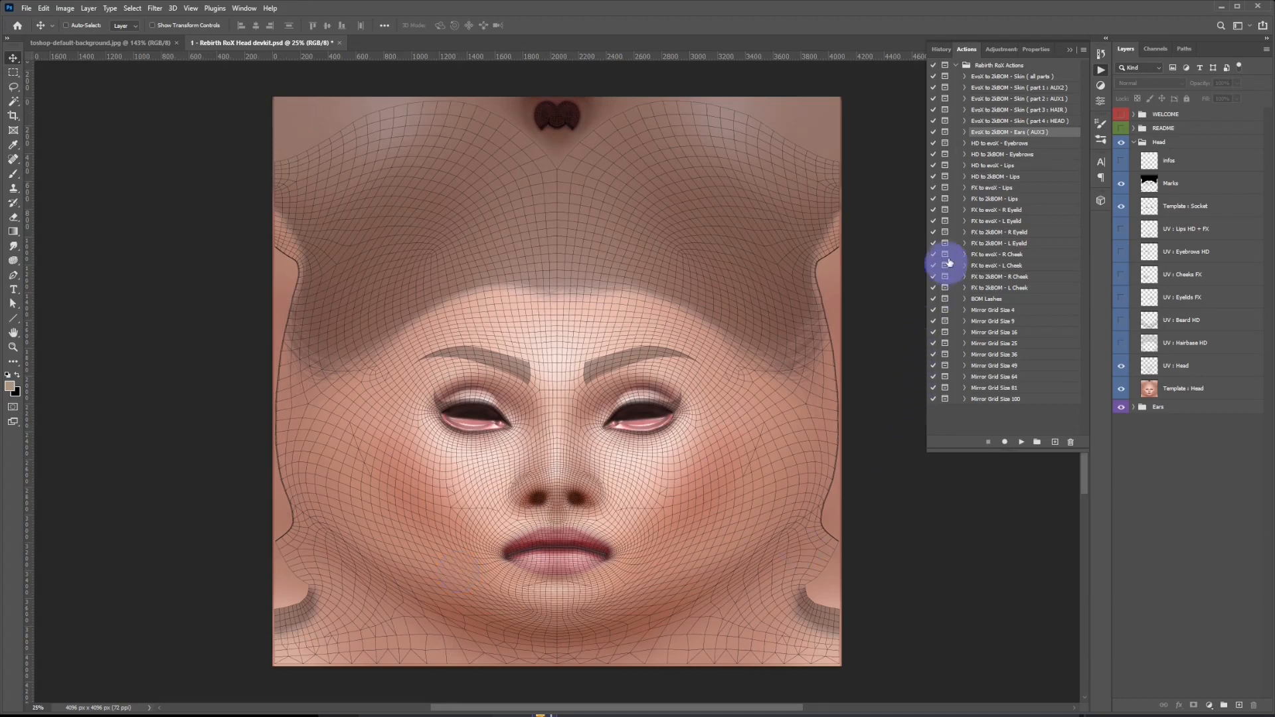
Play the EvoX to 2kBOM - Skin ( all parts ) action on the head, replacing the existing RoX Snapshot.
click(993, 77)
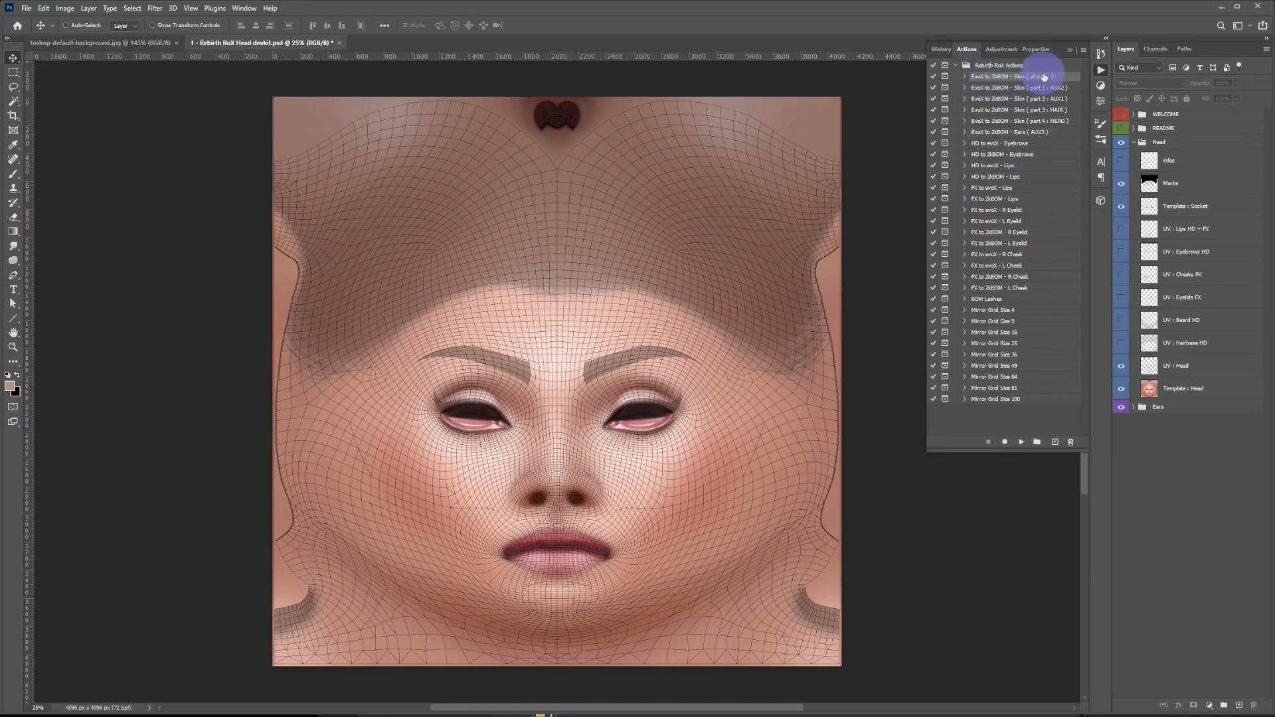
click(1023, 442)
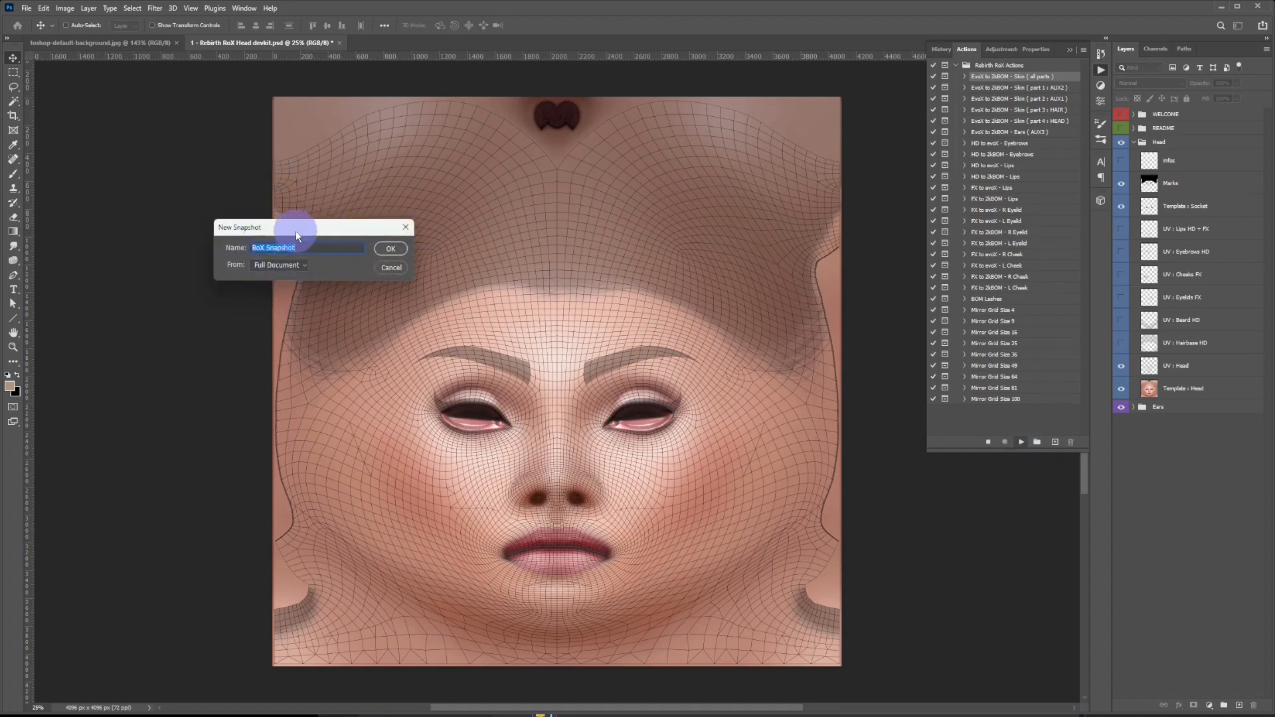
click(391, 249)
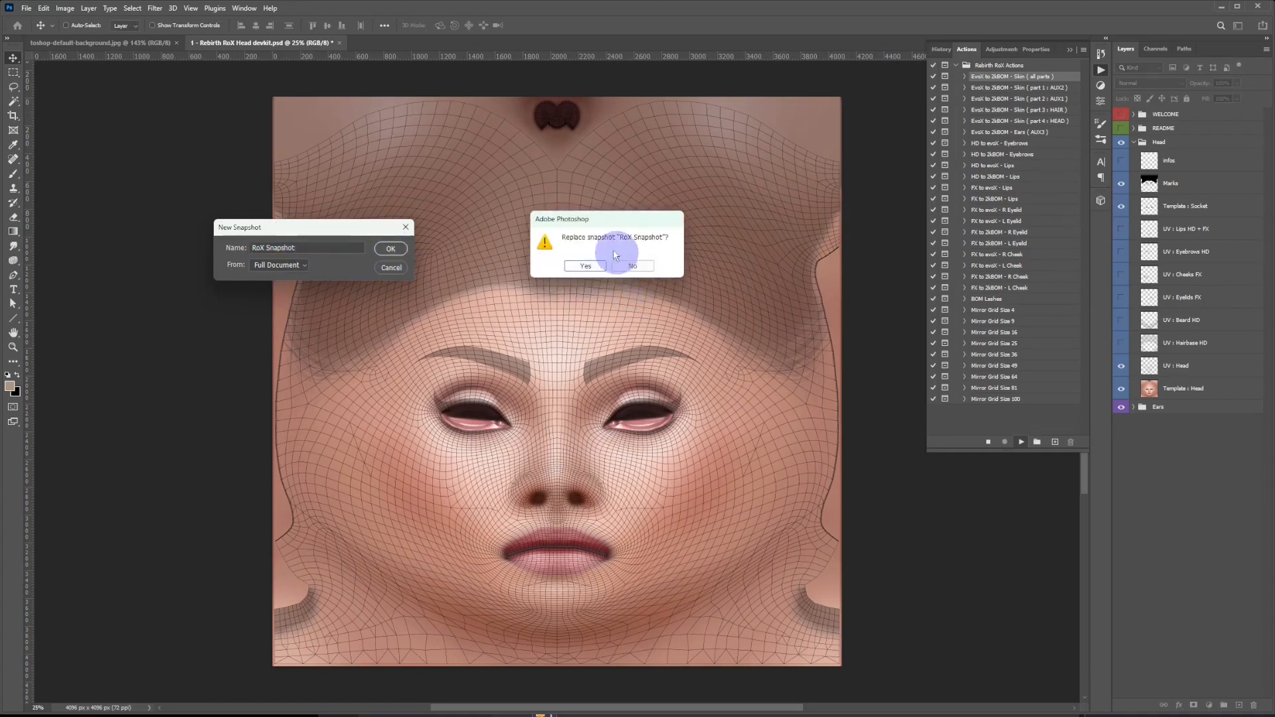
click(586, 267)
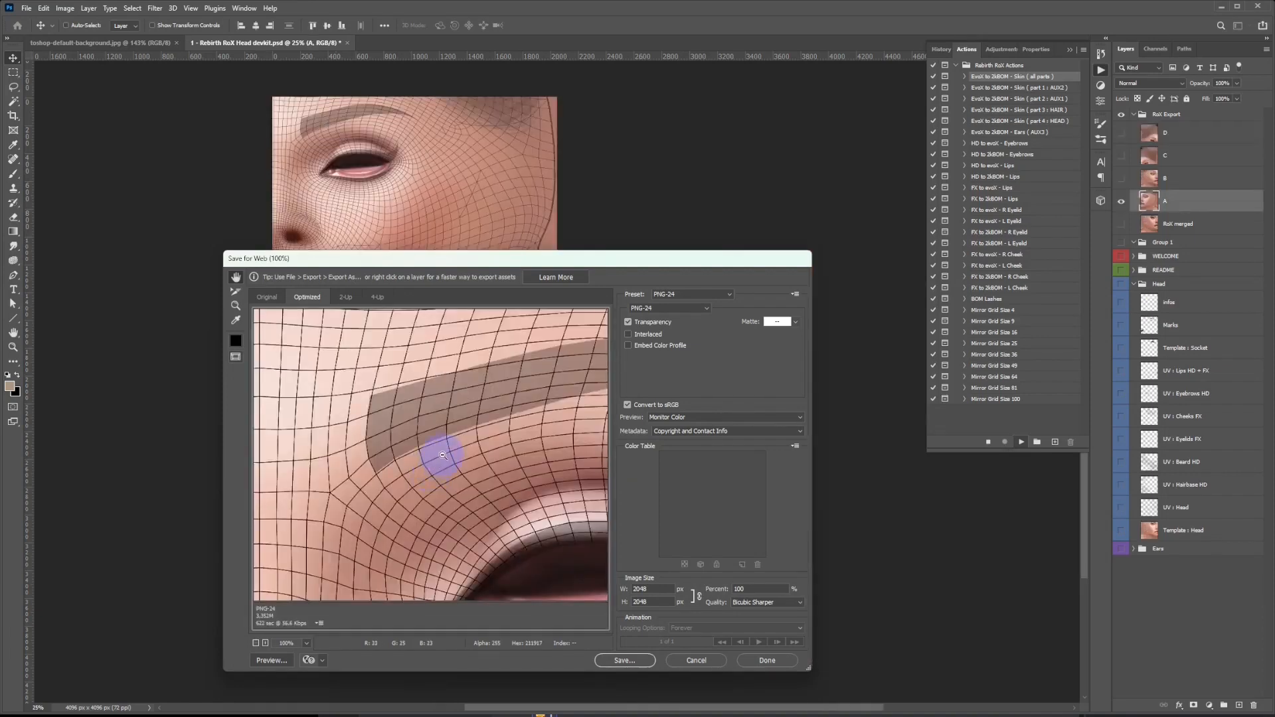
Check the web export previews of the two lower face parts, A and B, and cancel saving each.
scroll(443, 456, down, 7)
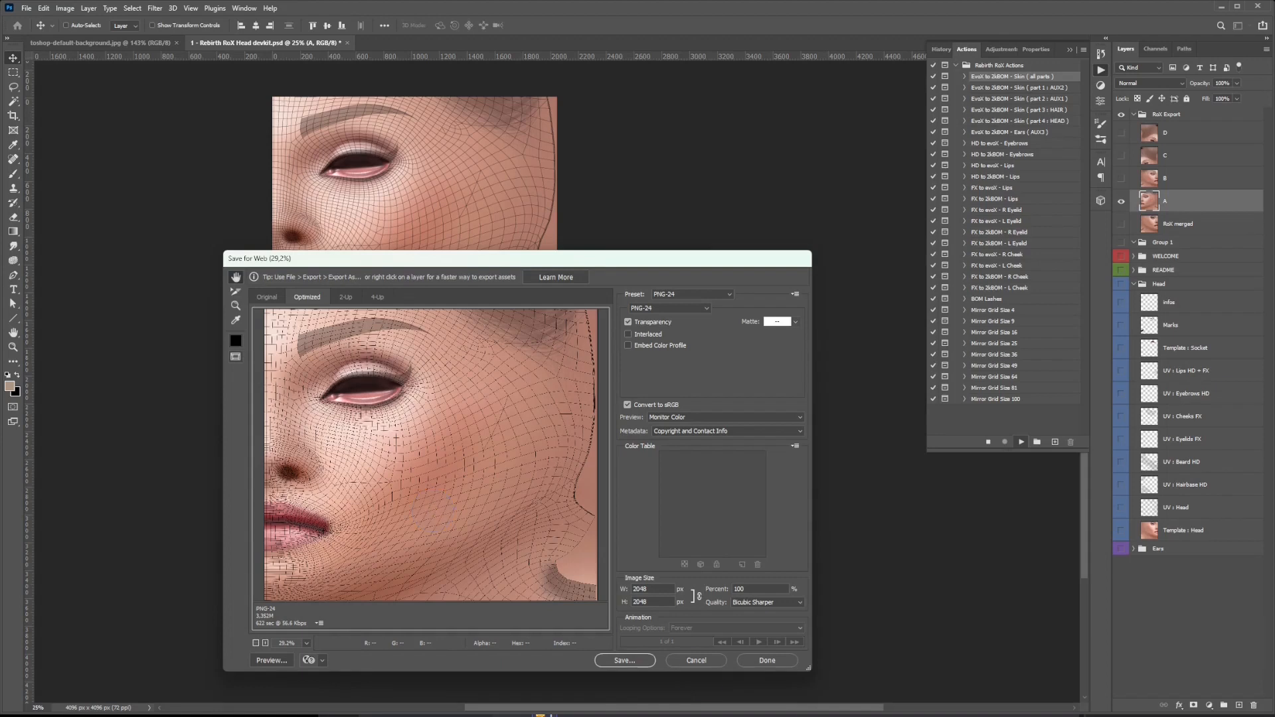
click(707, 662)
key(ctrl+alt+shift+s)
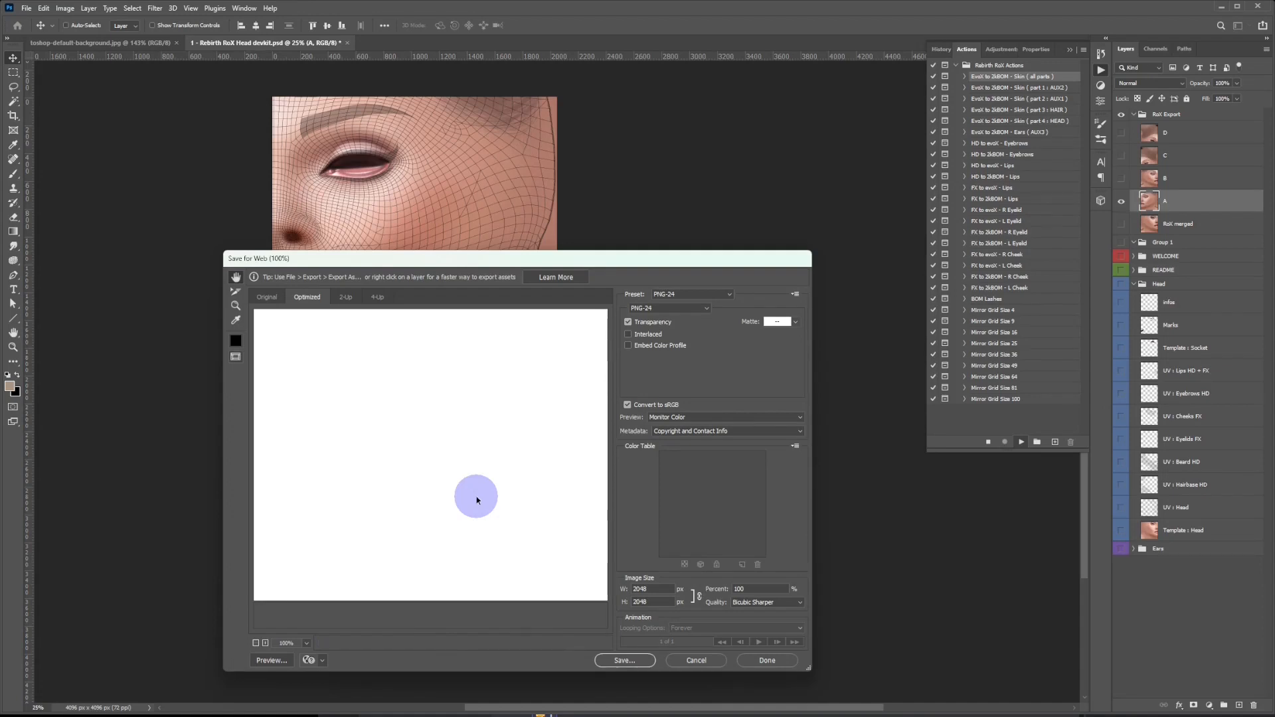
alt+click(509, 503)
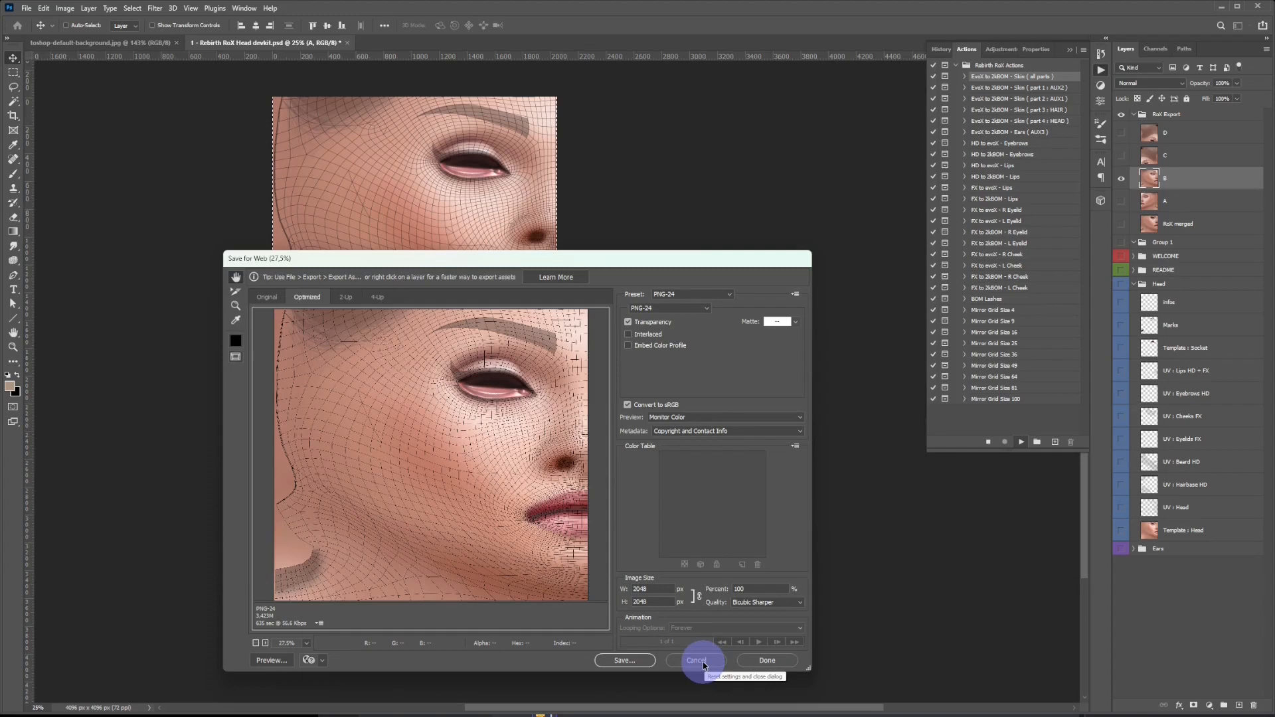
click(704, 664)
Check the web export previews of upper head parts C and D, cancel saving each, and collapse the Head group.
key(ctrl+alt+shift+s)
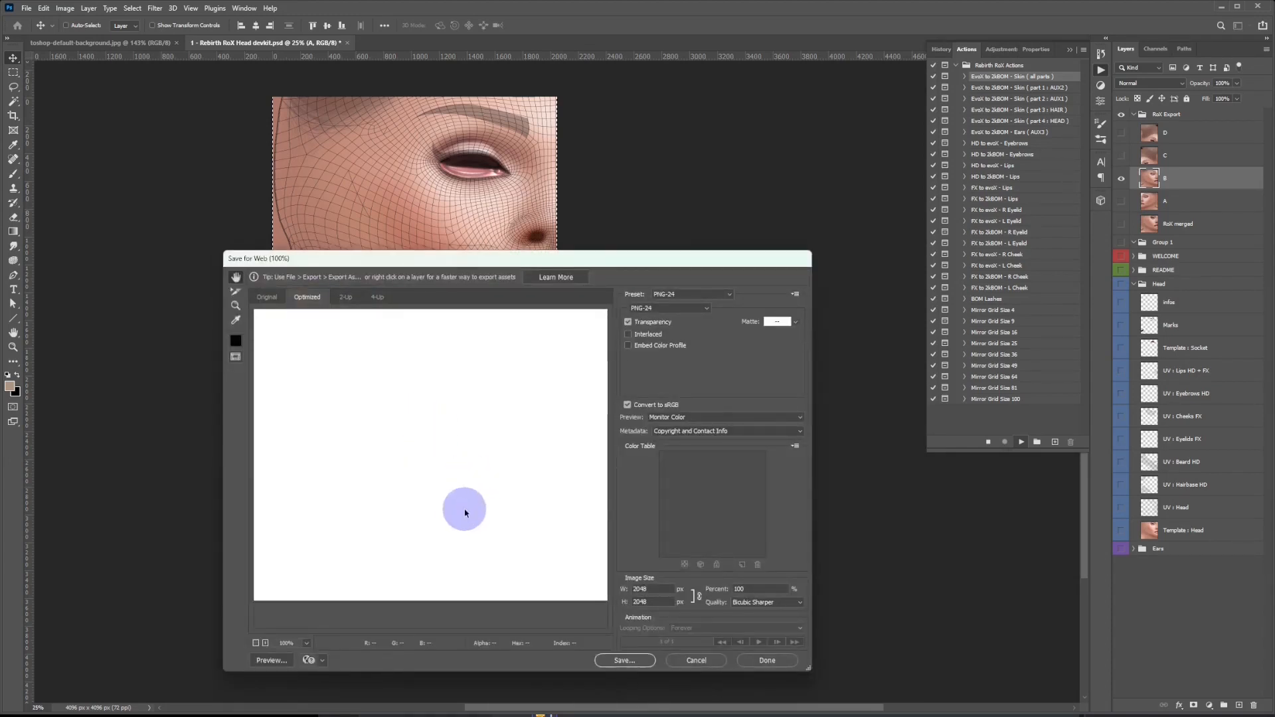
scroll(514, 493, down, 10)
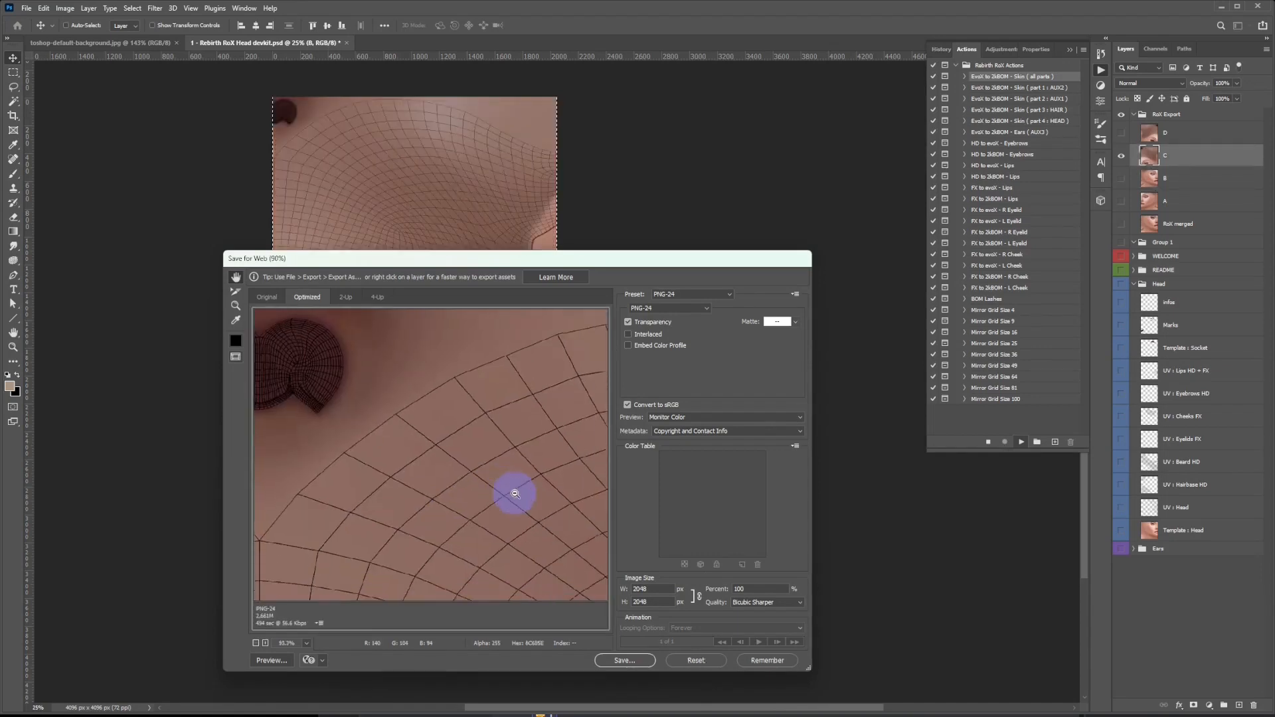
scroll(515, 493, down, 2)
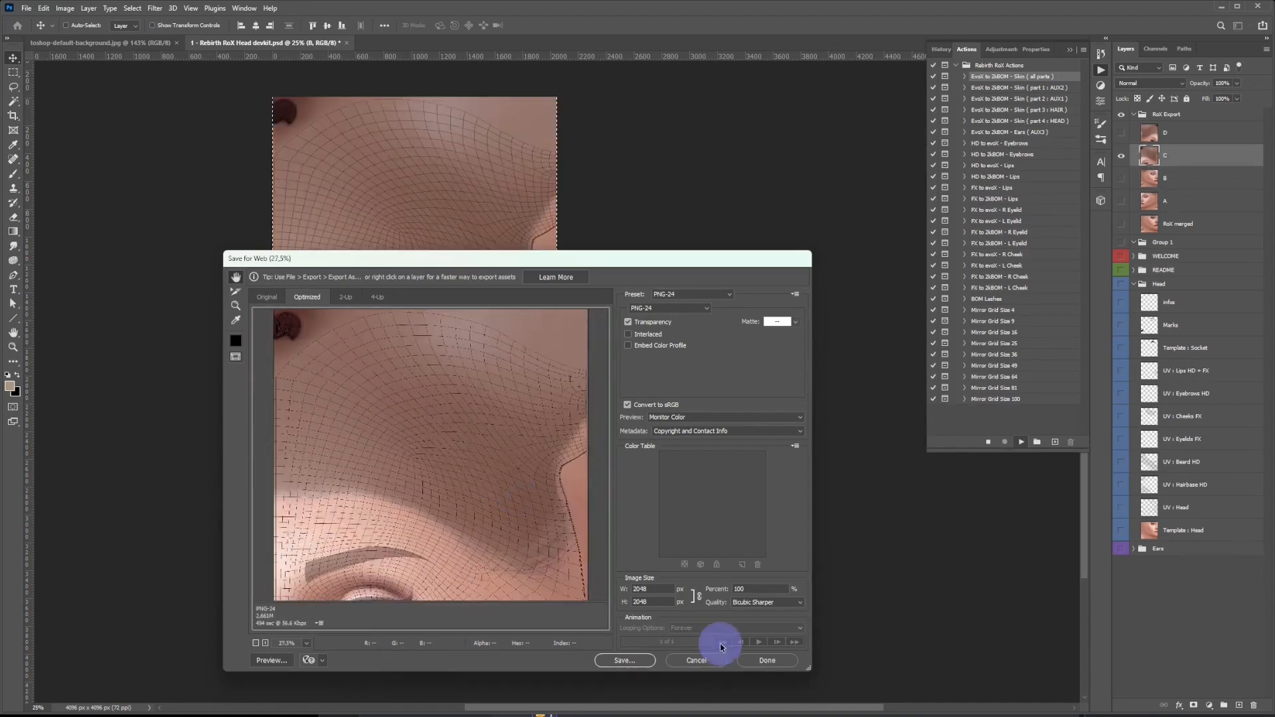
click(694, 663)
key(ctrl+alt+shift+s)
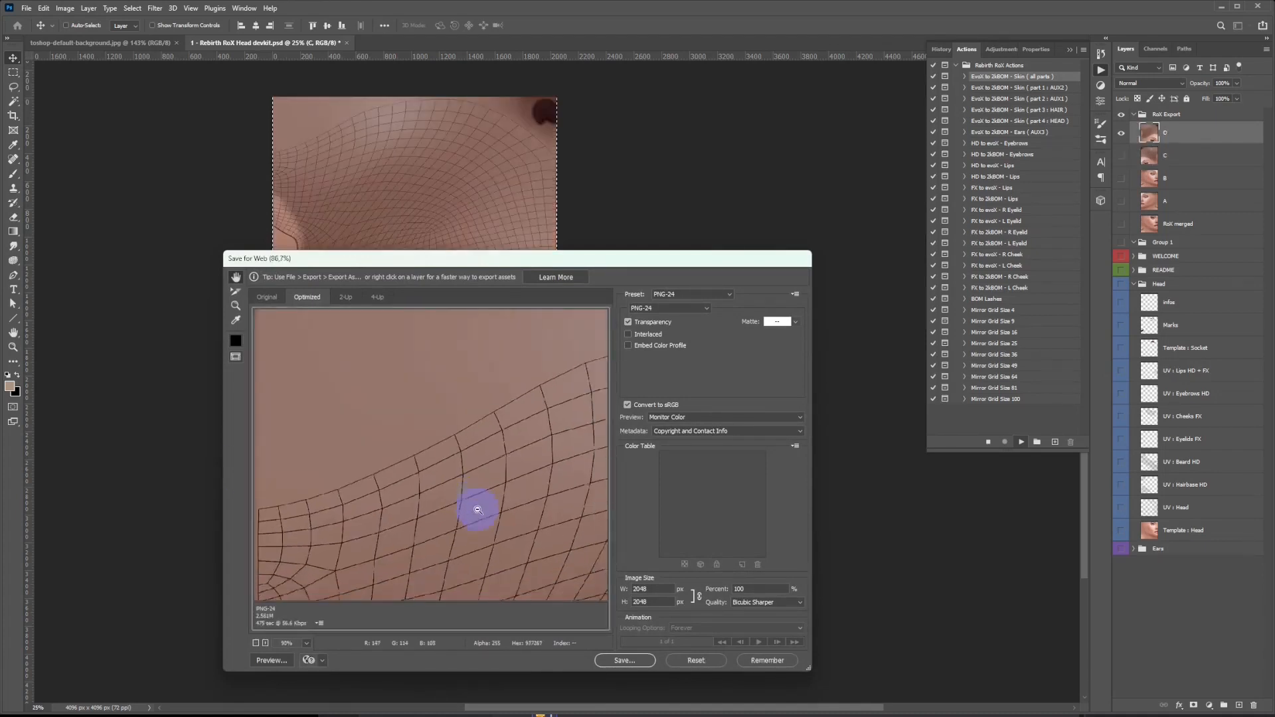
scroll(478, 518, down, 5)
click(687, 660)
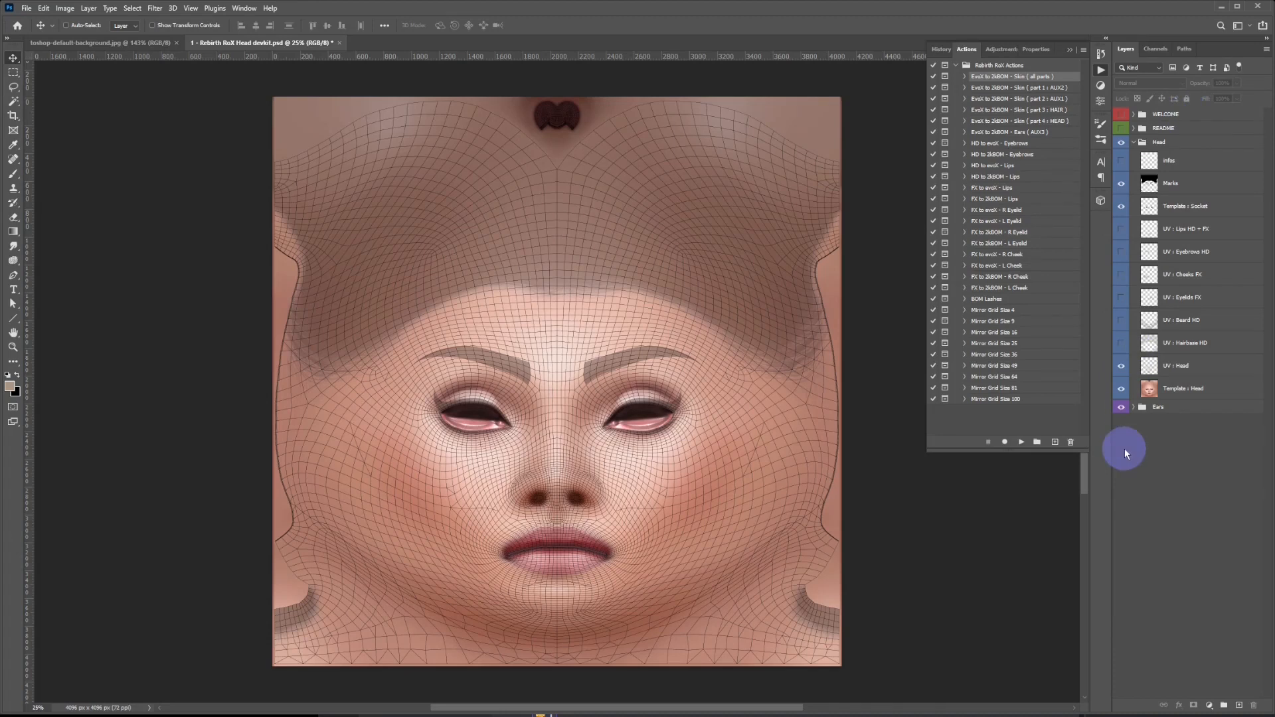
click(1135, 143)
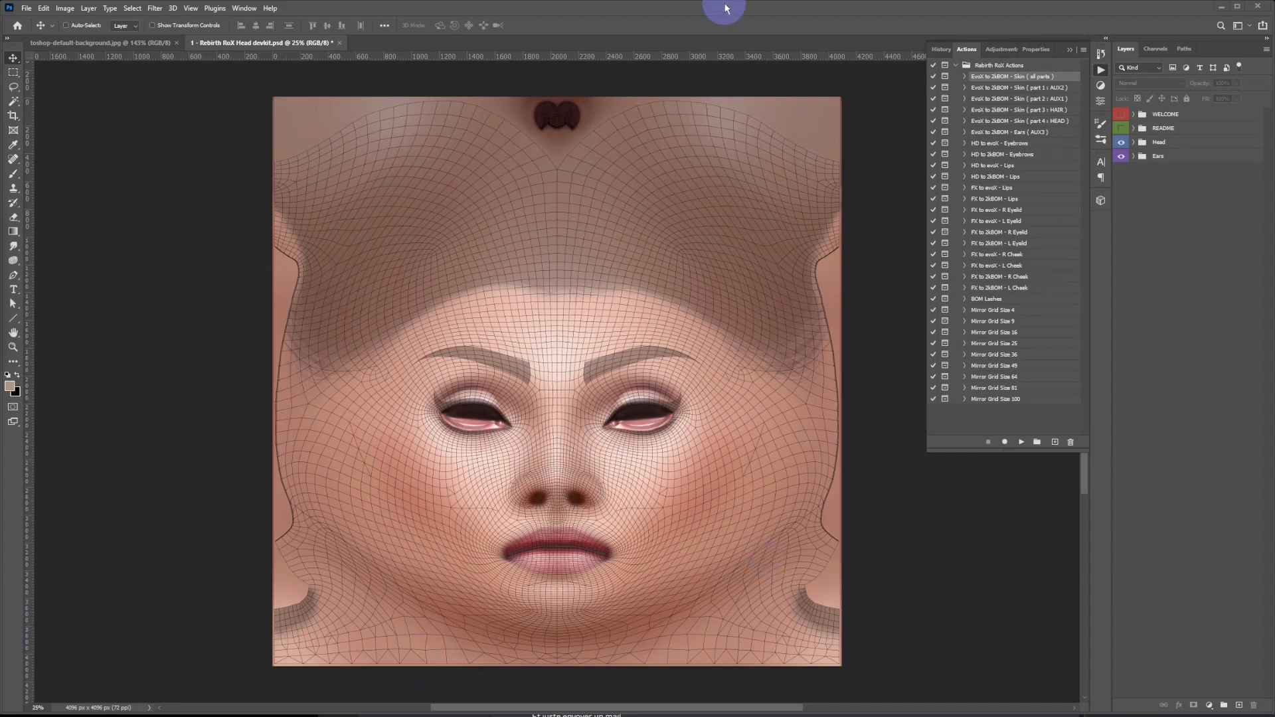
Show the guides over the head texture, select the EvoX to 2kBOM - Skin ( part 1 : AUX2 ) action, and check the document's edit history.
key(ctrl+;)
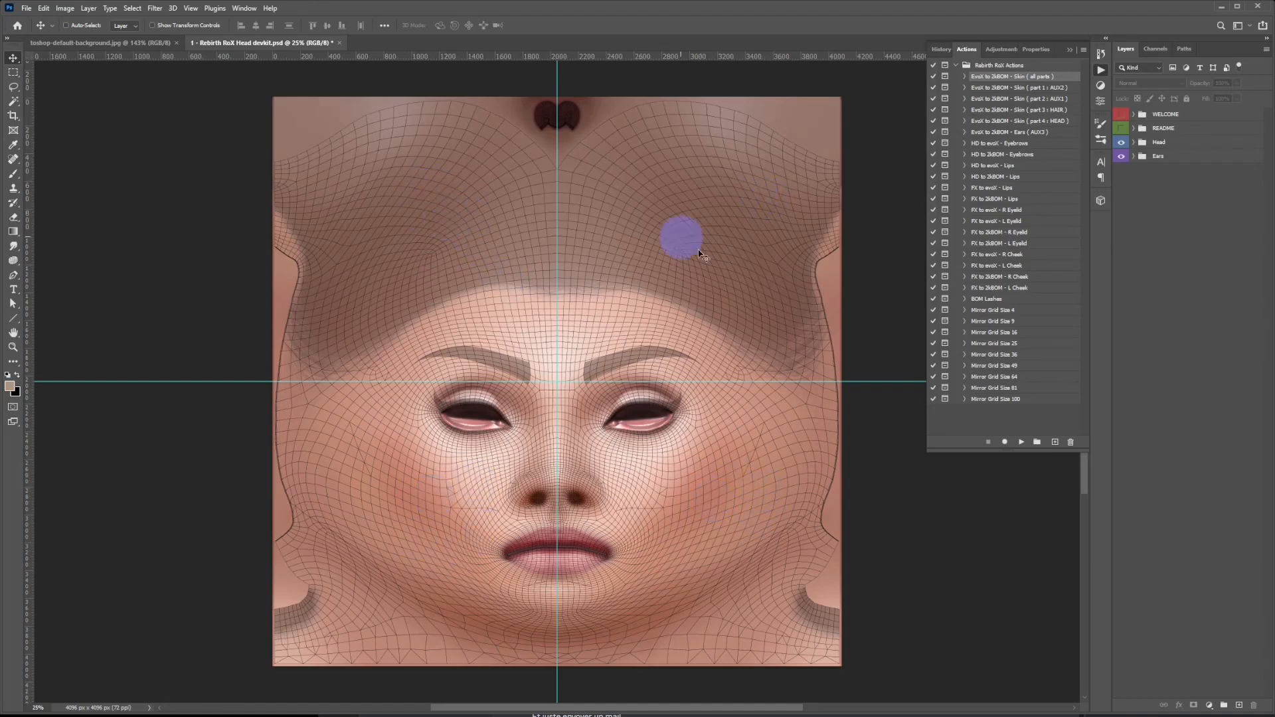
click(1025, 88)
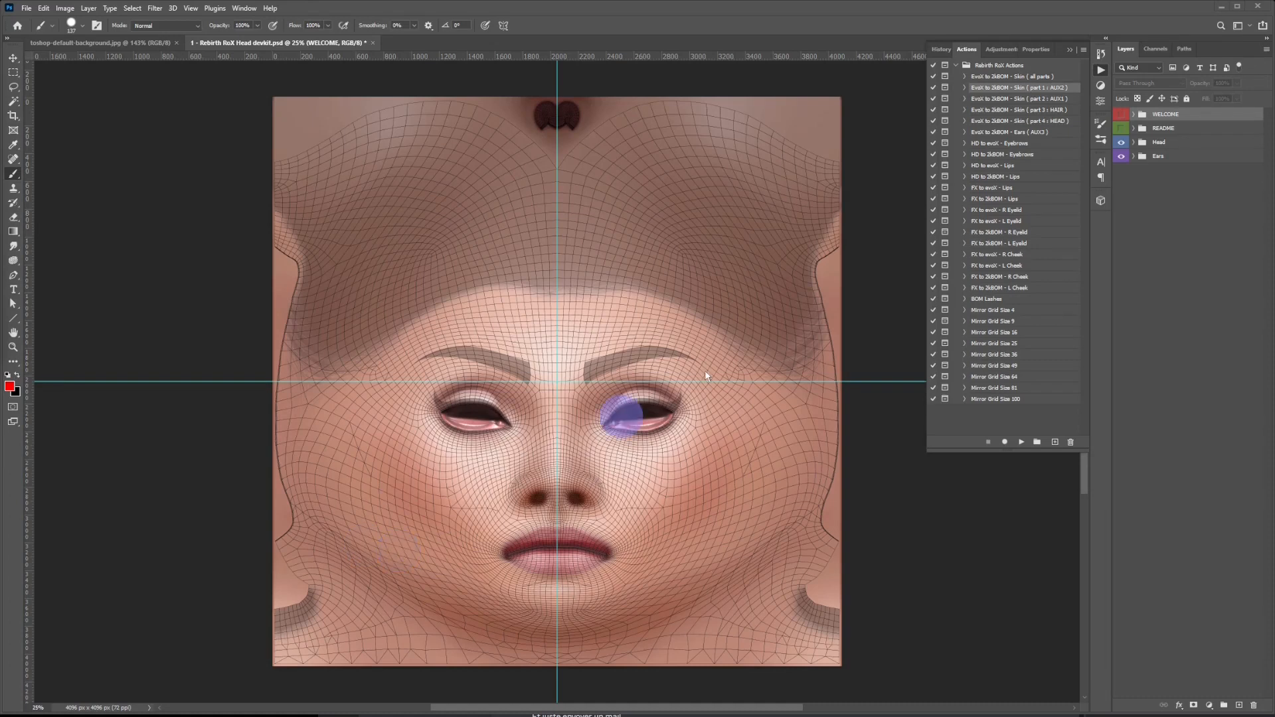
click(1101, 56)
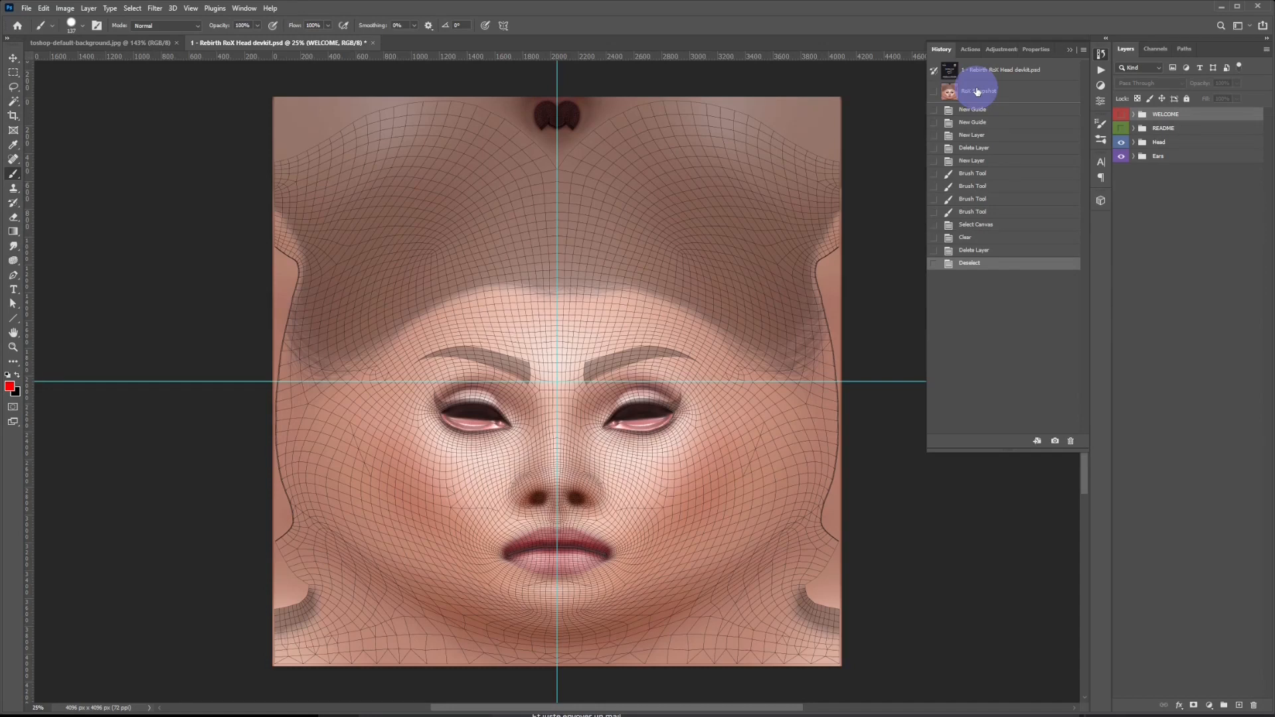
click(1100, 71)
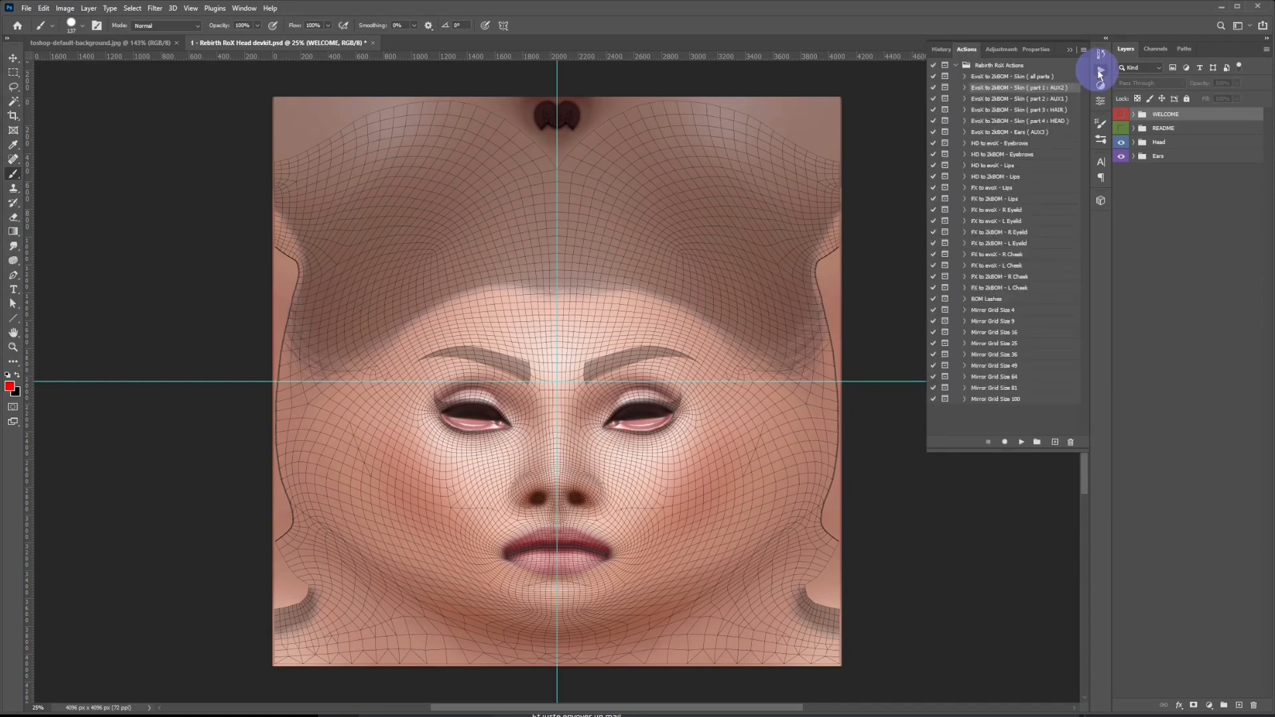
Select and show the README group with the 2kBOM configuration instructions, and hide the guides.
click(1137, 128)
click(1121, 129)
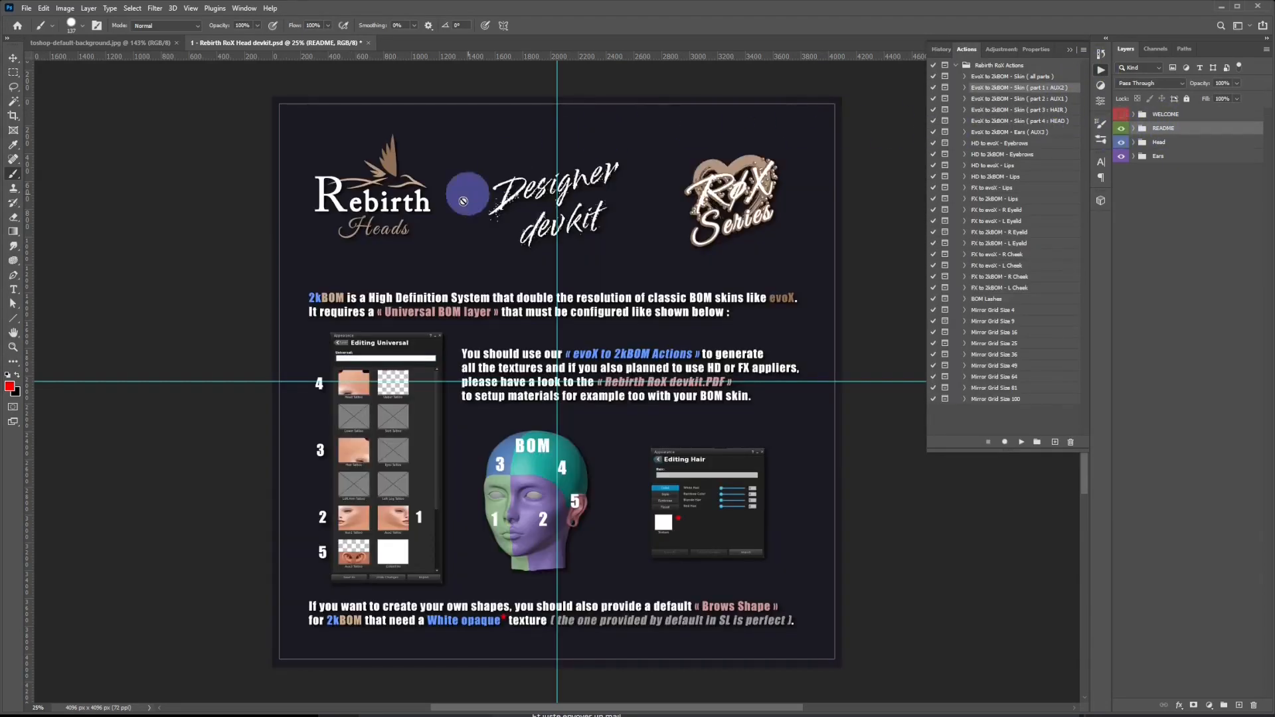
key(ctrl+semicolon)
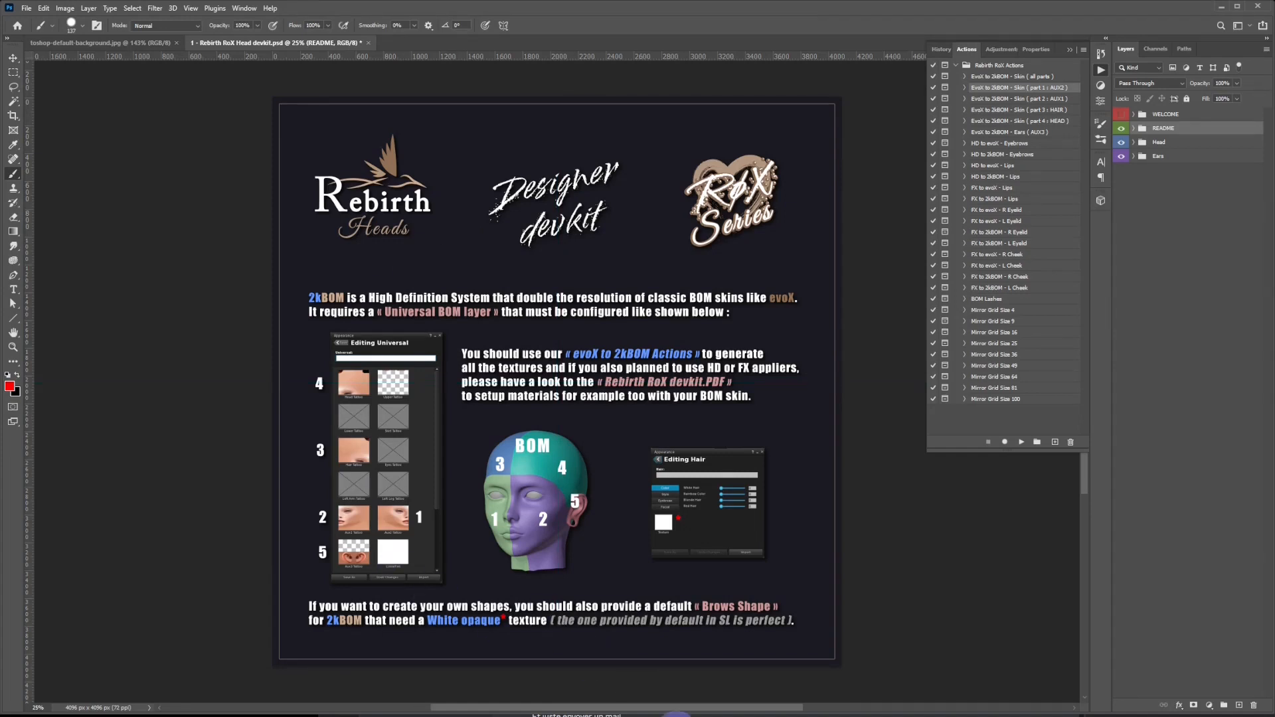